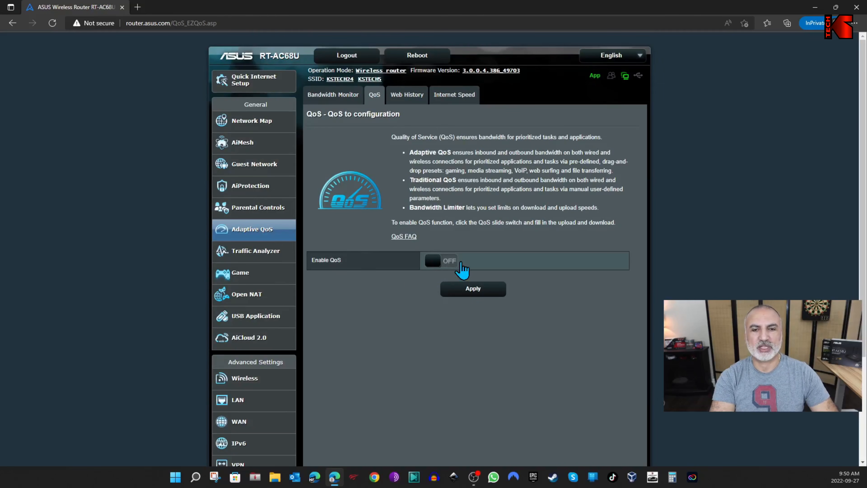
Step: Enable QoS, preview the Traditional QoS and Bandwidth Limiter types, and set the QoS type to Adaptive QoS
{"action": "left_click", "coordinate": [444, 265]}
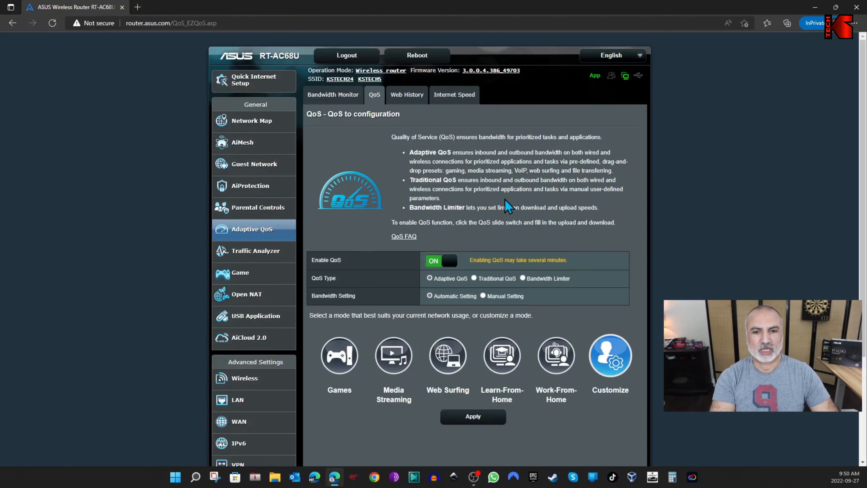
{"action": "left_click", "coordinate": [475, 279]}
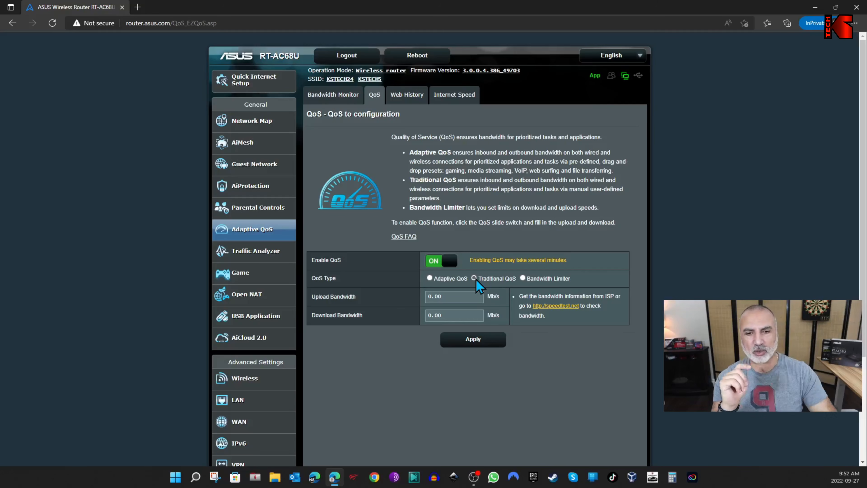
{"action": "left_click", "coordinate": [523, 278]}
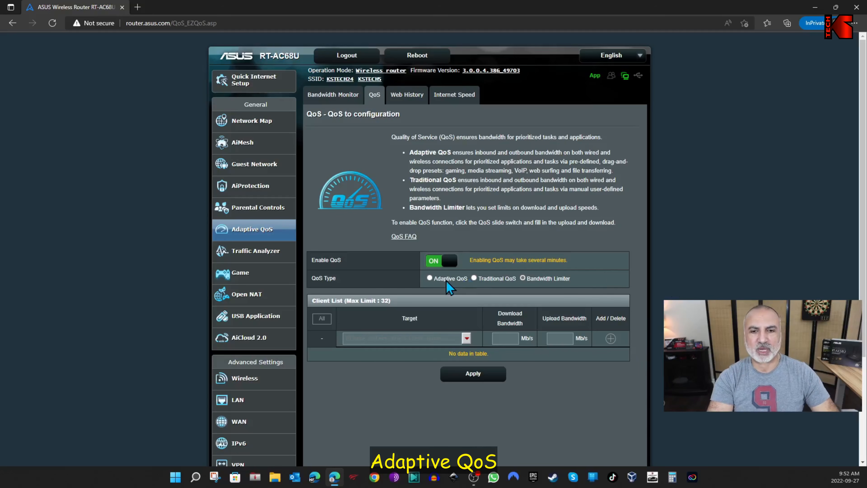
{"action": "left_click", "coordinate": [431, 277]}
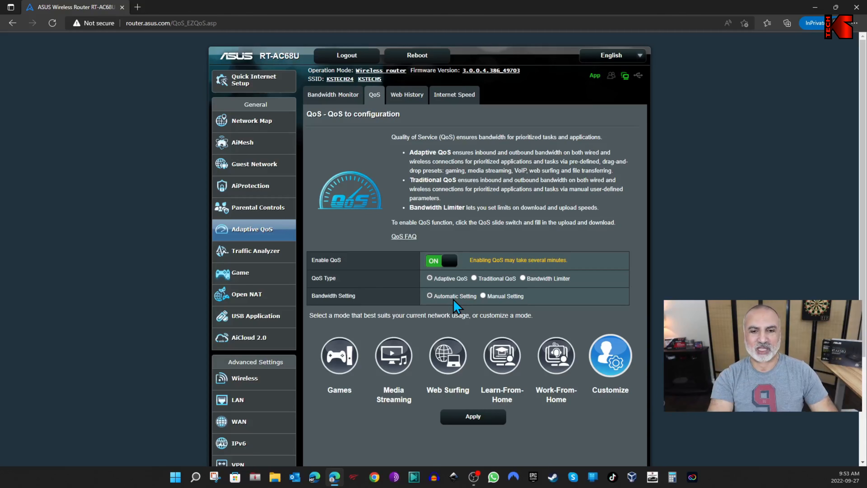
Step: Show the manual bandwidth fields for Adaptive QoS, and run the router's Internet Speed test
{"action": "left_click", "coordinate": [483, 296]}
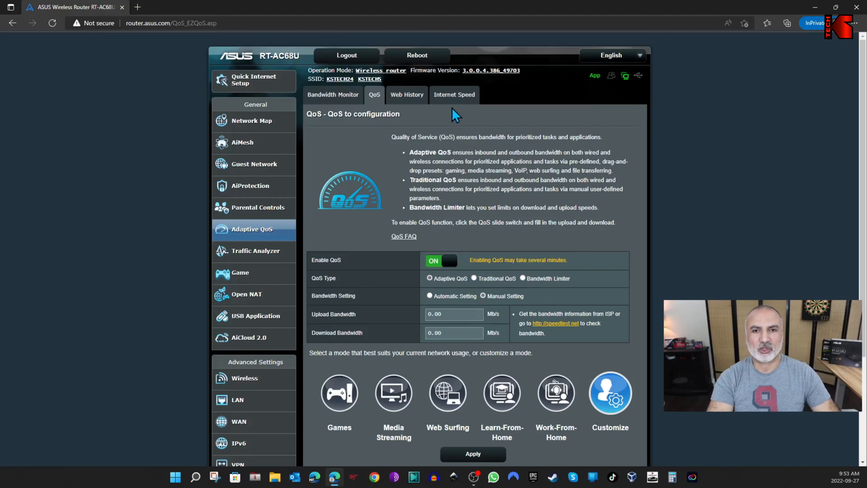
{"action": "left_click", "coordinate": [451, 96]}
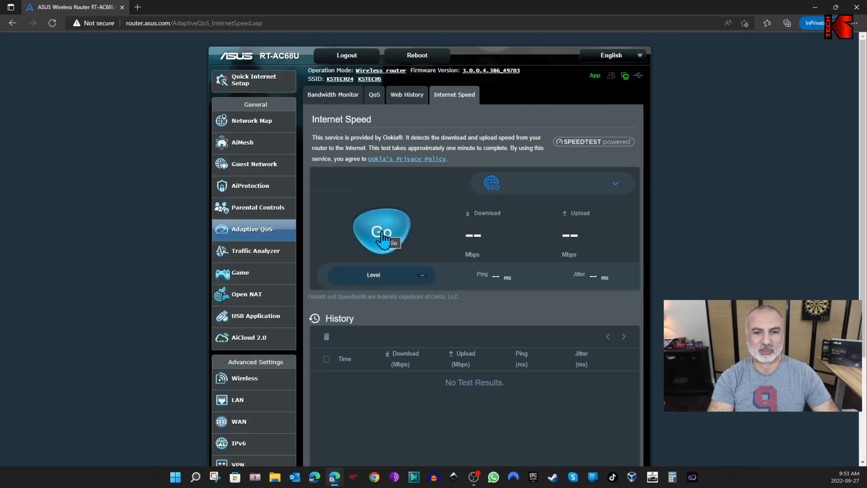
{"action": "left_click", "coordinate": [383, 236]}
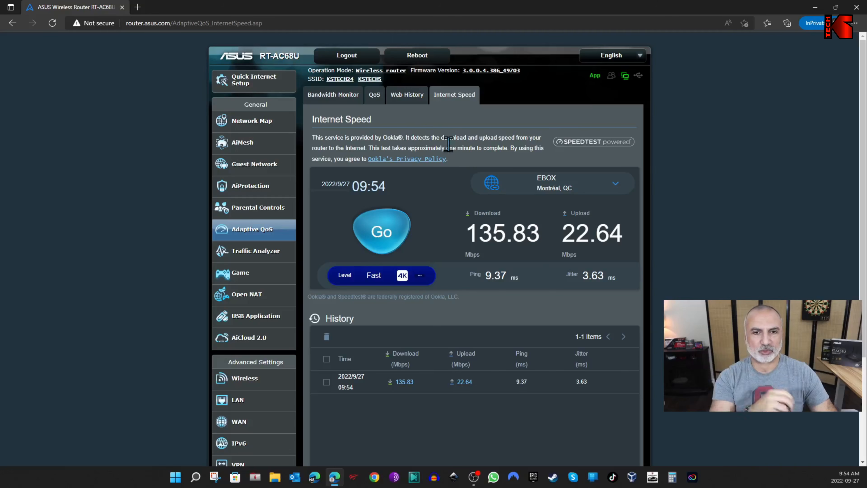
Step: Return to the QoS configuration and enter manual bandwidth values of 22 Mb/s upload and 135 Mb/s download for Adaptive QoS
{"action": "left_click", "coordinate": [376, 99]}
{"action": "left_click", "coordinate": [433, 261]}
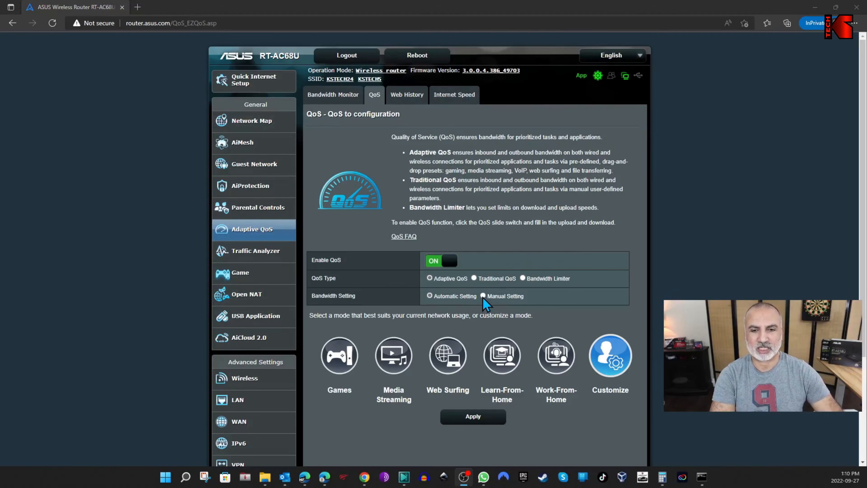
{"action": "left_click", "coordinate": [484, 296]}
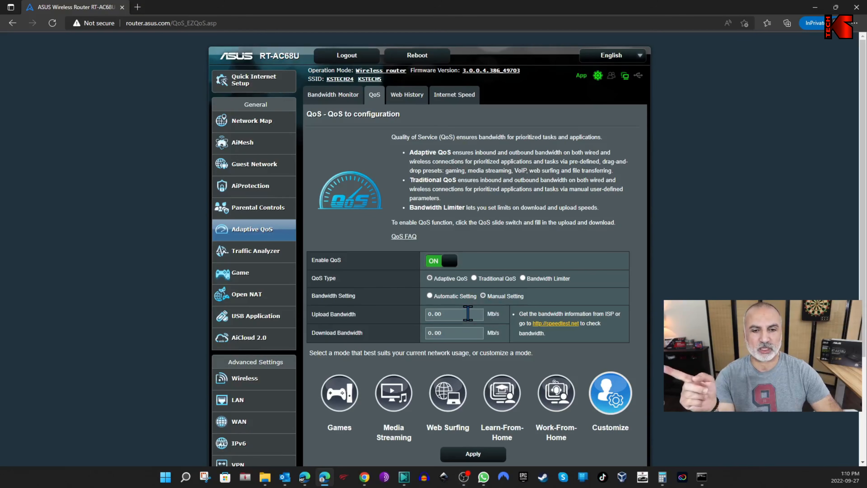
{"action": "left_click_drag", "start_coordinate": [460, 314], "coordinate": [403, 335]}
{"action": "type", "text": "22"}
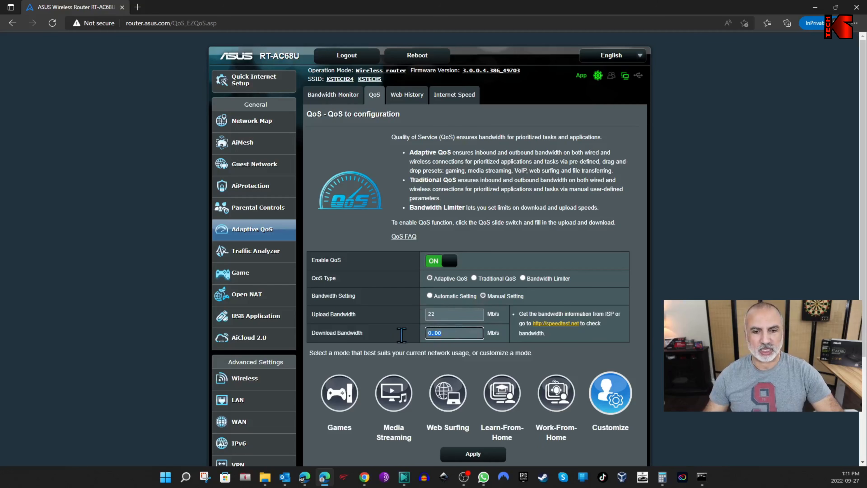
{"action": "type", "text": "135"}
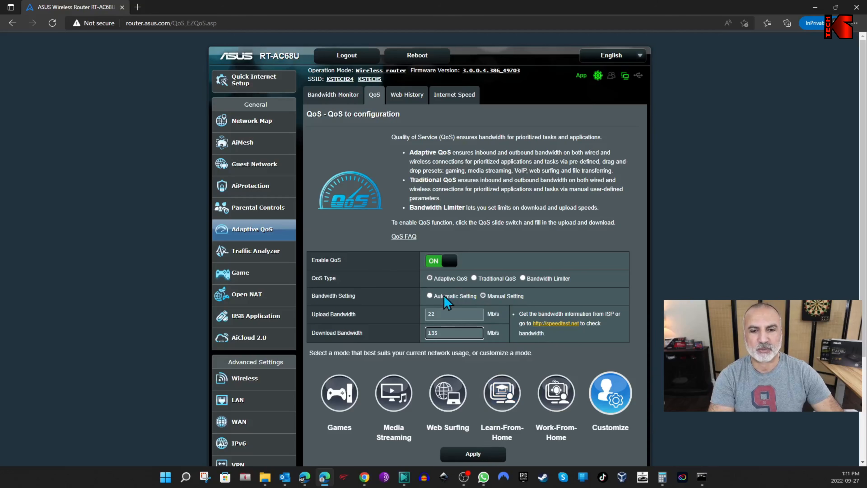
Step: Set the Adaptive QoS bandwidth to Automatic Setting and select the Media Streaming mode
{"action": "left_click", "coordinate": [429, 296]}
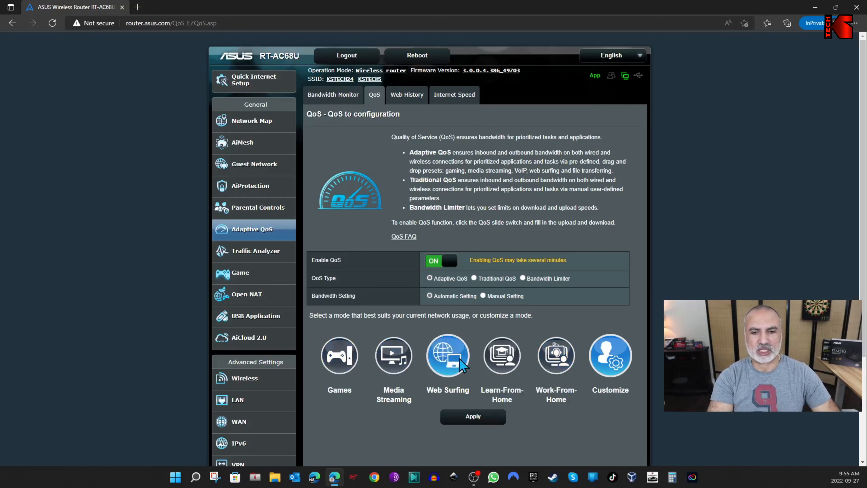
{"action": "left_click", "coordinate": [402, 367]}
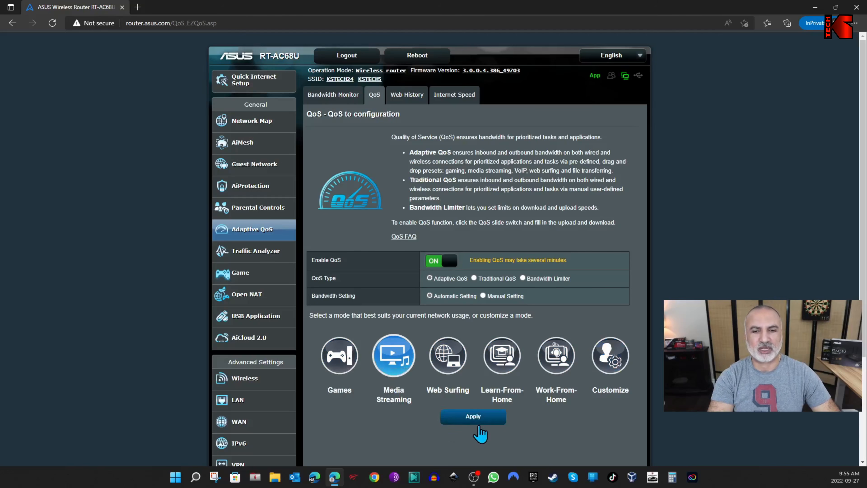
Step: Customize the Adaptive QoS priority order by moving Video and Audio Streaming to the highest position
{"action": "left_click", "coordinate": [617, 361]}
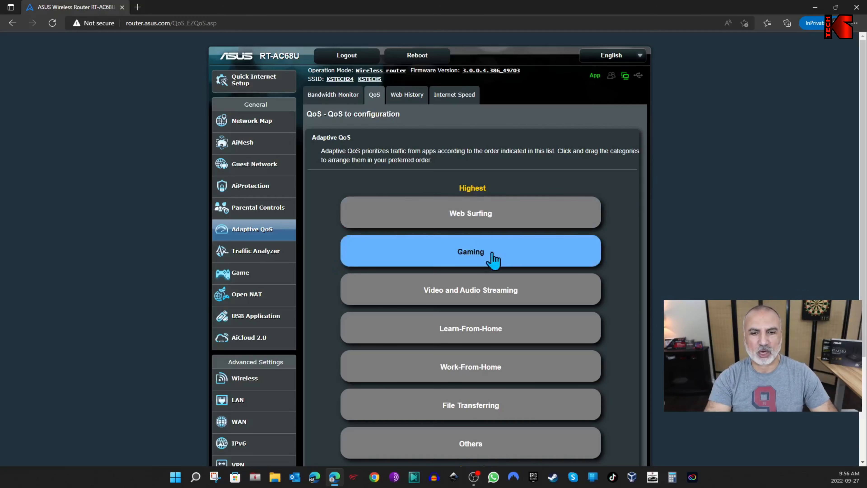
{"action": "mouse_move", "coordinate": [474, 303]}
{"action": "left_click_drag", "start_coordinate": [488, 296], "coordinate": [549, 242]}
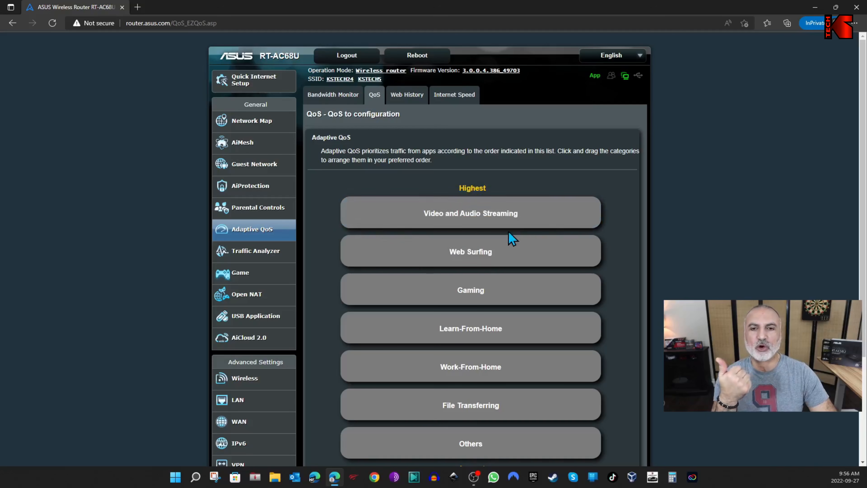
{"action": "mouse_move", "coordinate": [502, 224]}
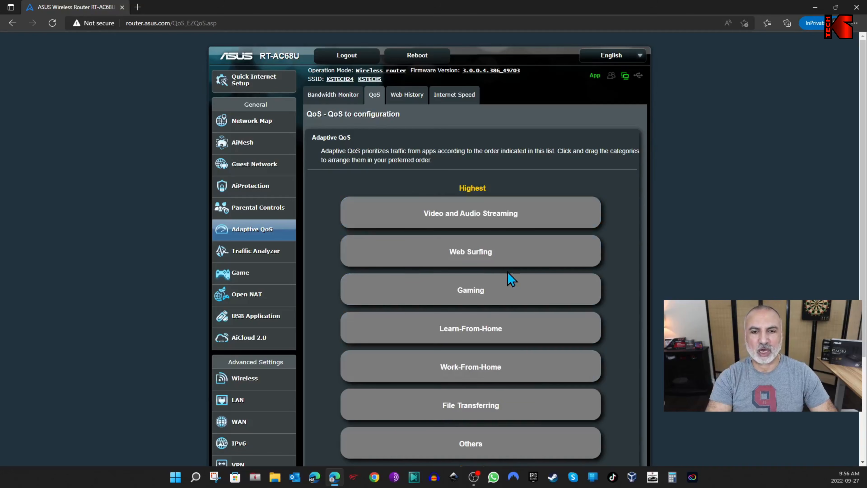
{"action": "mouse_move", "coordinate": [460, 261]}
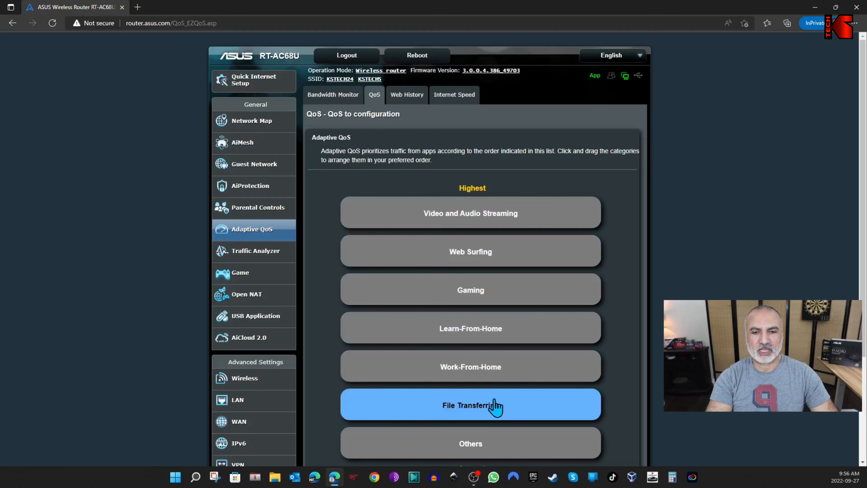
Step: Move Learn-From-Home and Work-From-Home above Gaming in the priority list, then save the order and apply the QoS settings
{"action": "left_click_drag", "start_coordinate": [467, 336], "coordinate": [467, 298]}
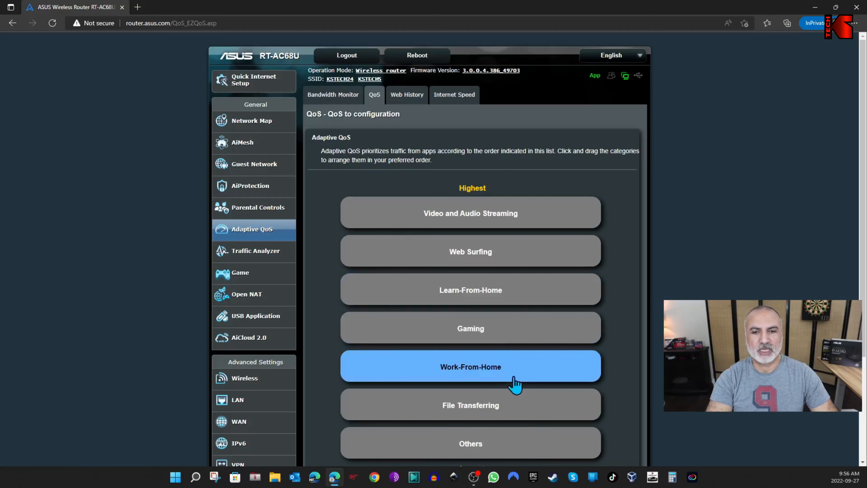
{"action": "left_click_drag", "start_coordinate": [509, 374], "coordinate": [514, 336]}
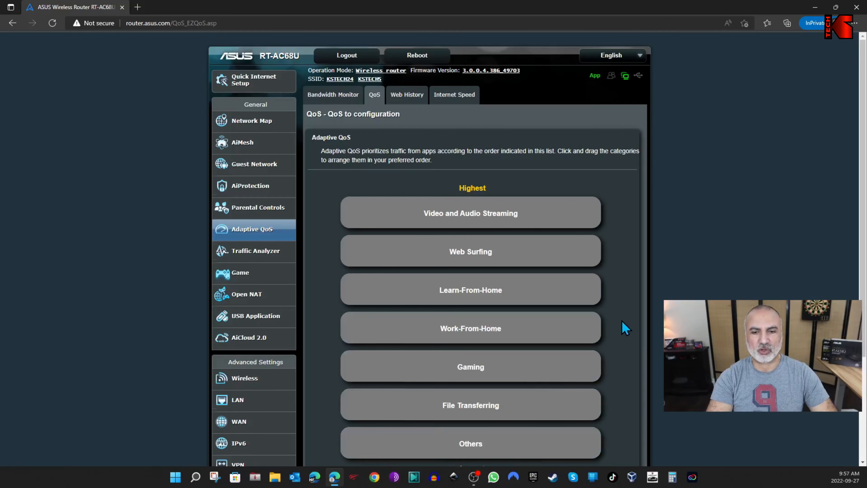
{"action": "scroll", "coordinate": [625, 328], "scroll_direction": "down", "scroll_amount": 3}
{"action": "left_click", "coordinate": [503, 359]}
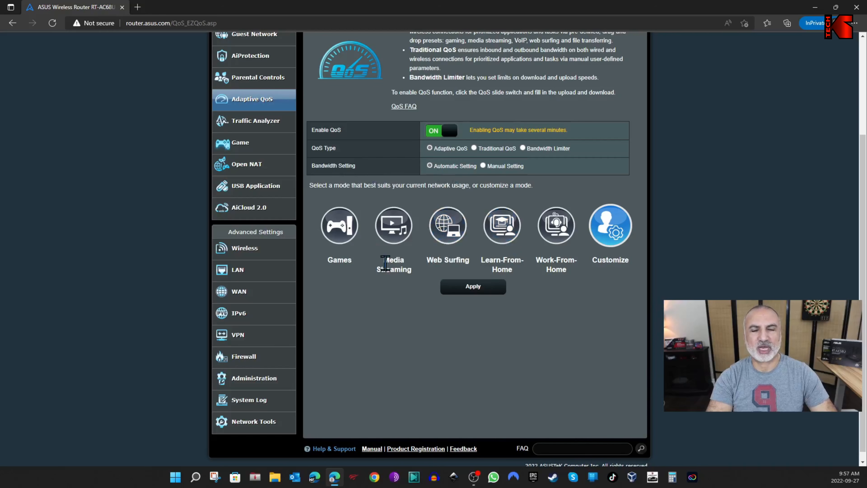
{"action": "scroll", "coordinate": [407, 267], "scroll_direction": "up", "scroll_amount": 2}
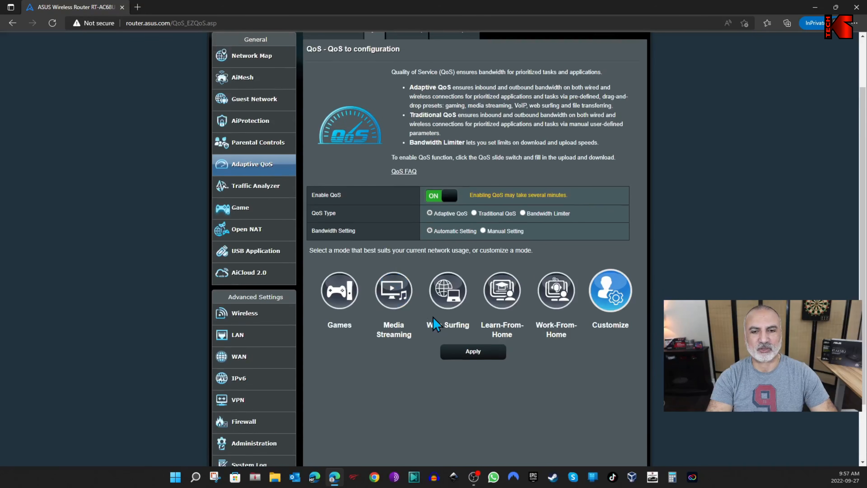
{"action": "left_click", "coordinate": [474, 356]}
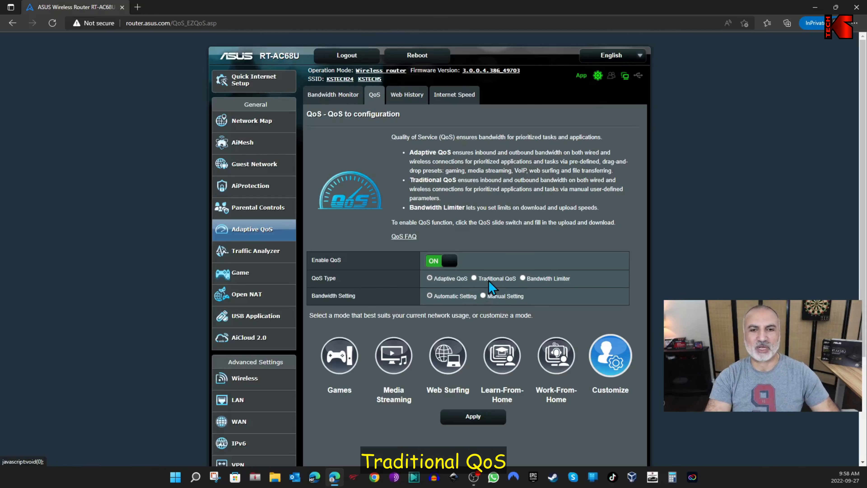
Step: Review the connected devices in the Bandwidth Monitor, and return to the QoS configuration
{"action": "left_click", "coordinate": [333, 96]}
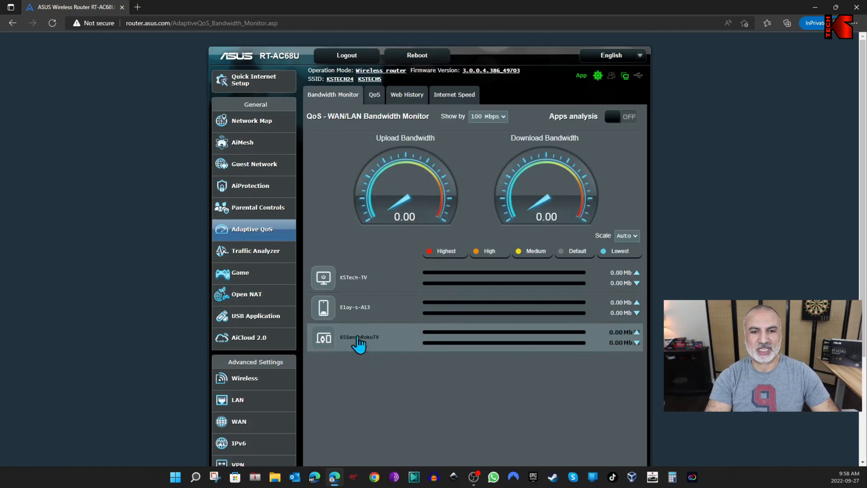
{"action": "left_click", "coordinate": [375, 95]}
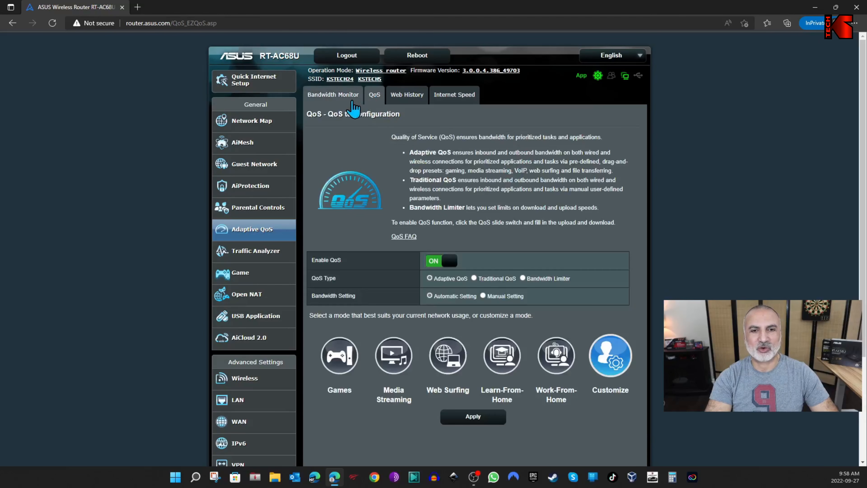
{"action": "left_click", "coordinate": [339, 96]}
{"action": "left_click", "coordinate": [375, 96]}
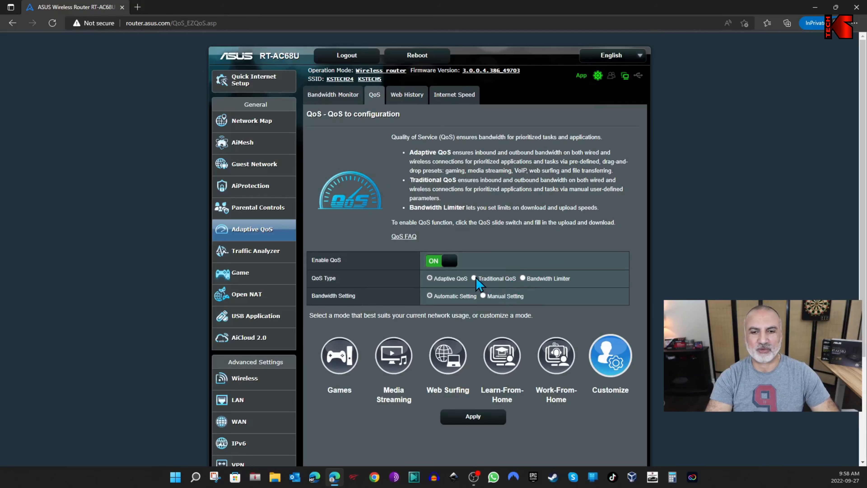
Step: View the Traditional QoS bandwidth fields, check the Internet Speed test results for them, and return to the QoS configuration
{"action": "left_click", "coordinate": [474, 278]}
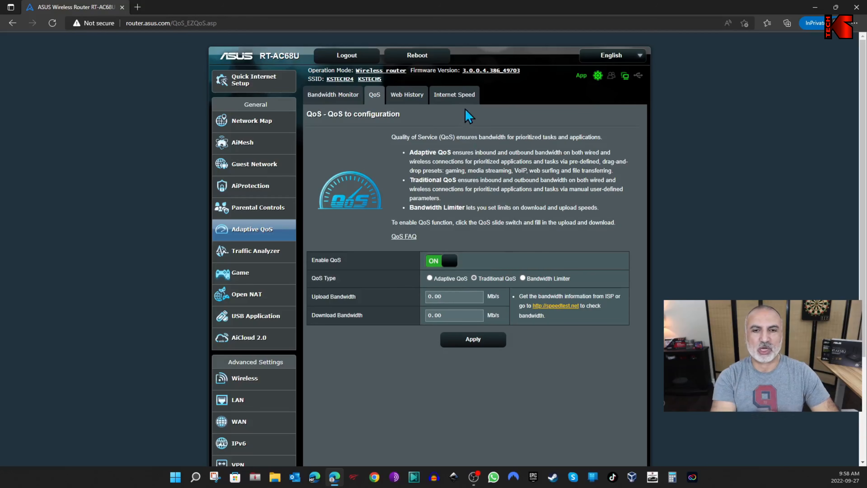
{"action": "left_click", "coordinate": [455, 96]}
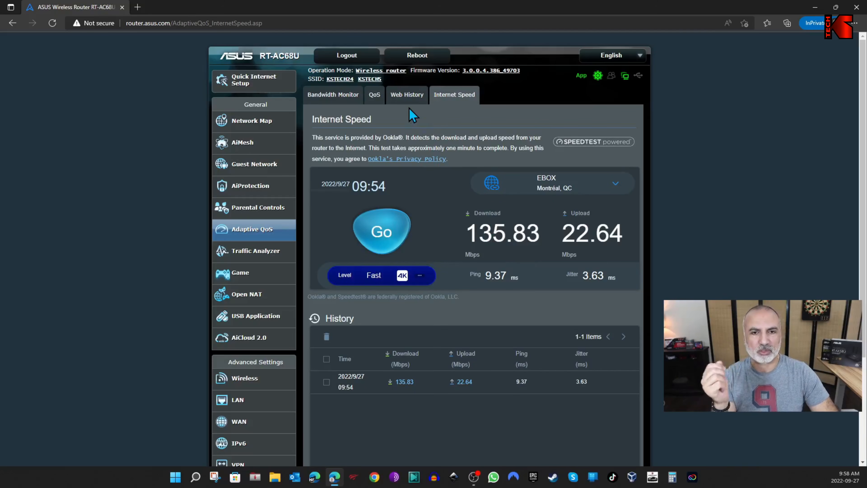
{"action": "left_click", "coordinate": [378, 96]}
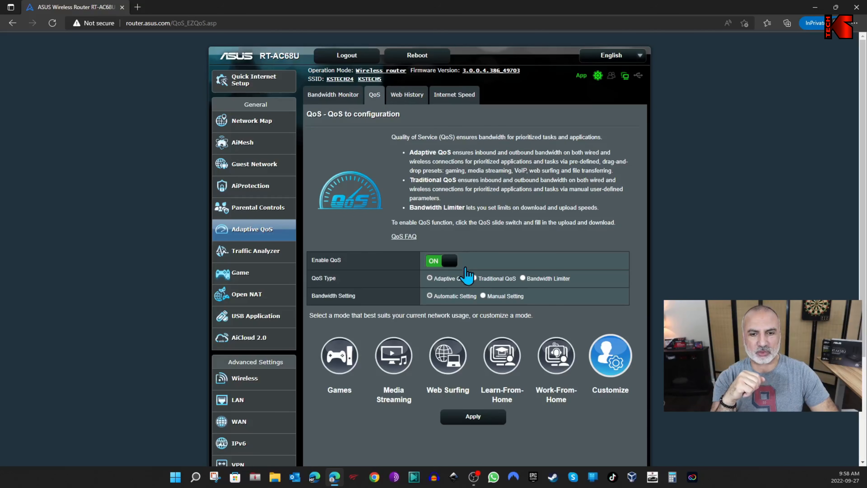
Step: Set the QoS type to Traditional QoS with 22 Mb/s upload and 135 Mb/s download bandwidth, and apply the settings
{"action": "left_click", "coordinate": [475, 279]}
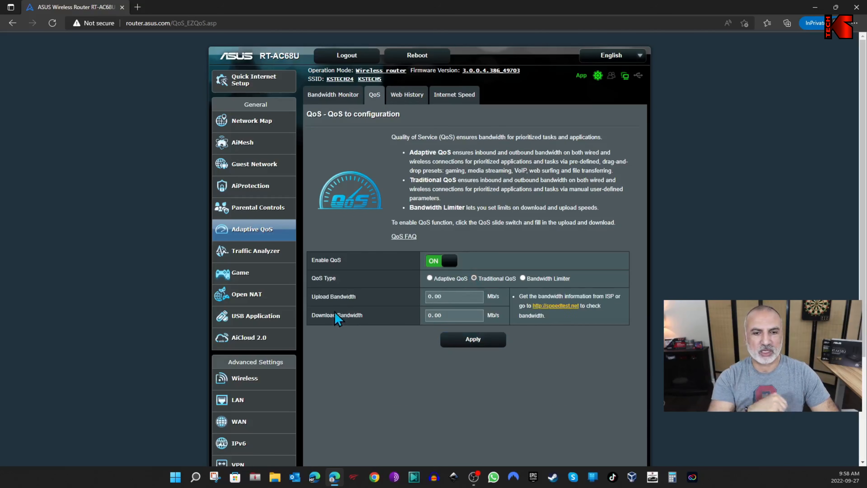
{"action": "left_click_drag", "start_coordinate": [443, 295], "coordinate": [432, 296]}
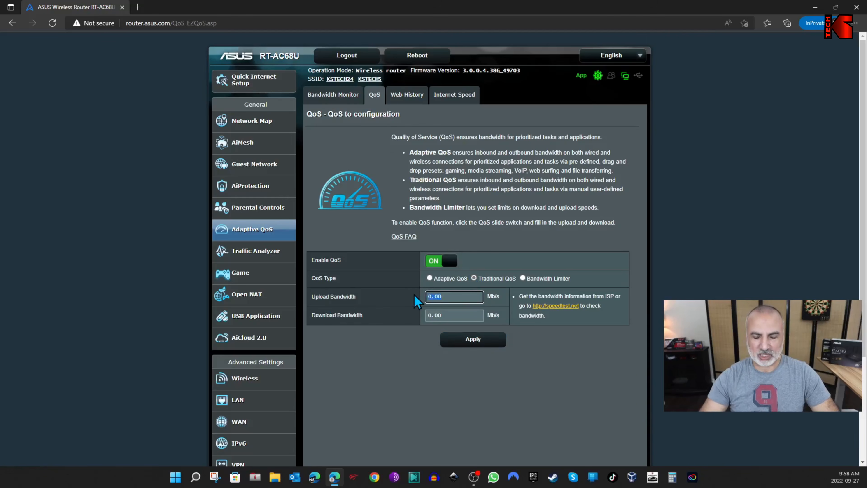
{"action": "left_click", "coordinate": [453, 315]}
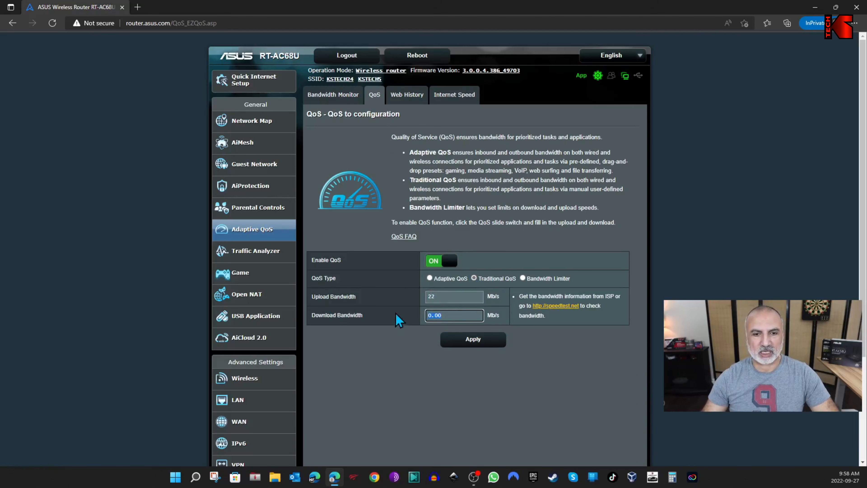
{"action": "type", "text": "135"}
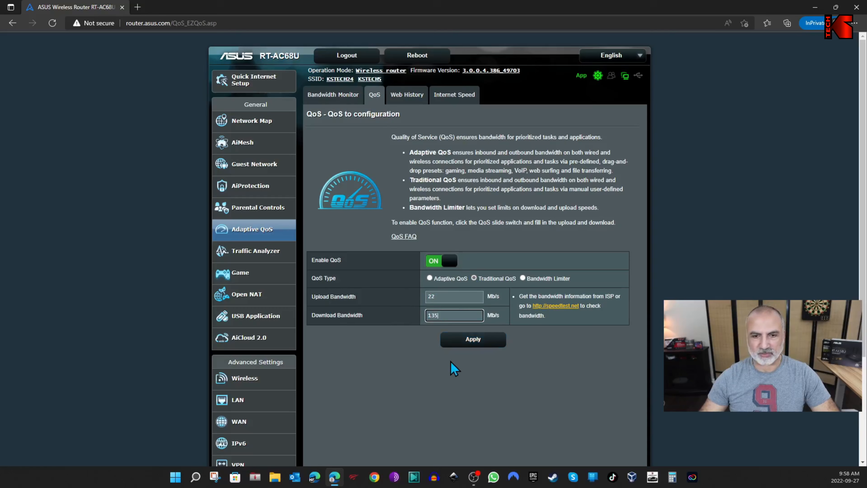
{"action": "left_click", "coordinate": [473, 339]}
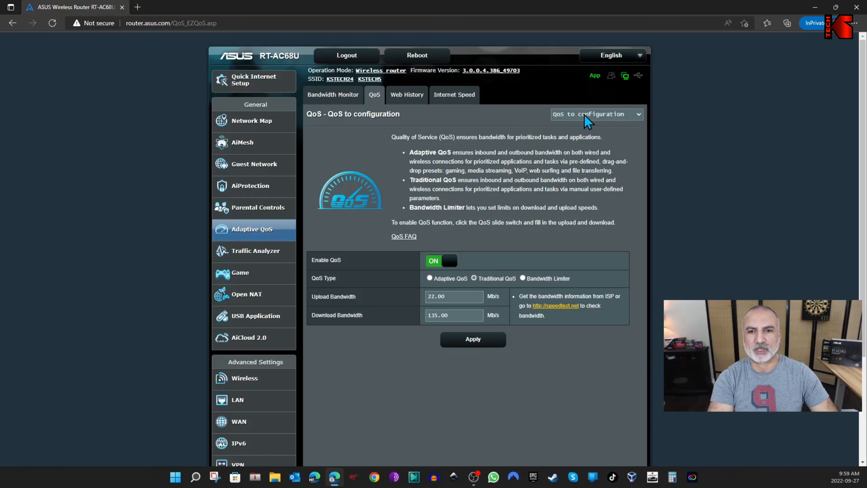
Step: Open the user-defined QoS rules for Traditional QoS
{"action": "left_click", "coordinate": [625, 117]}
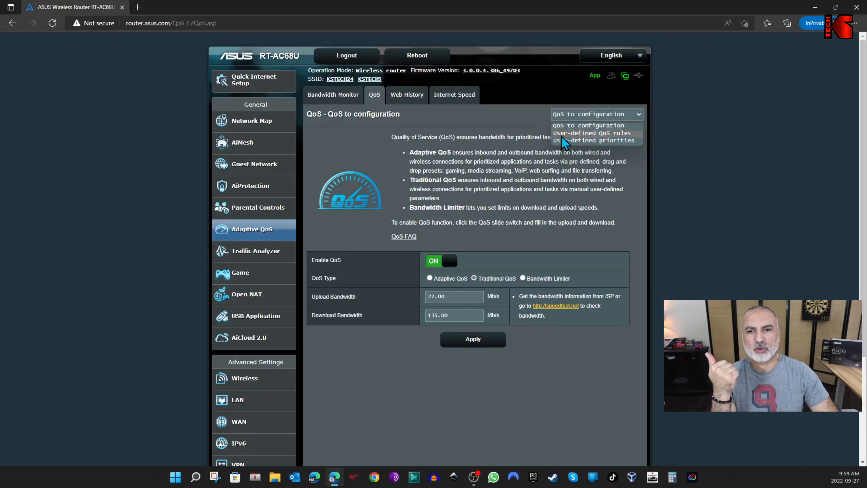
{"action": "left_click", "coordinate": [583, 132]}
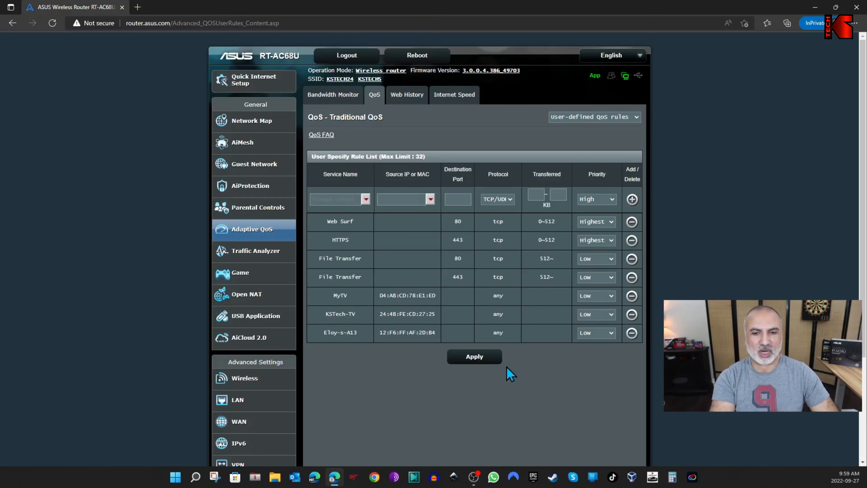
Step: Apply the user-defined QoS rules, and check the connected devices' priorities in the Bandwidth Monitor
{"action": "left_click", "coordinate": [476, 357]}
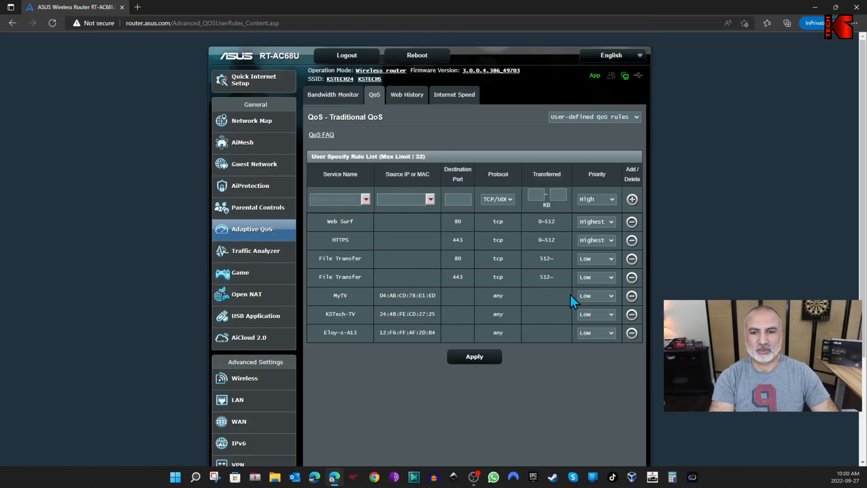
{"action": "left_click", "coordinate": [334, 99]}
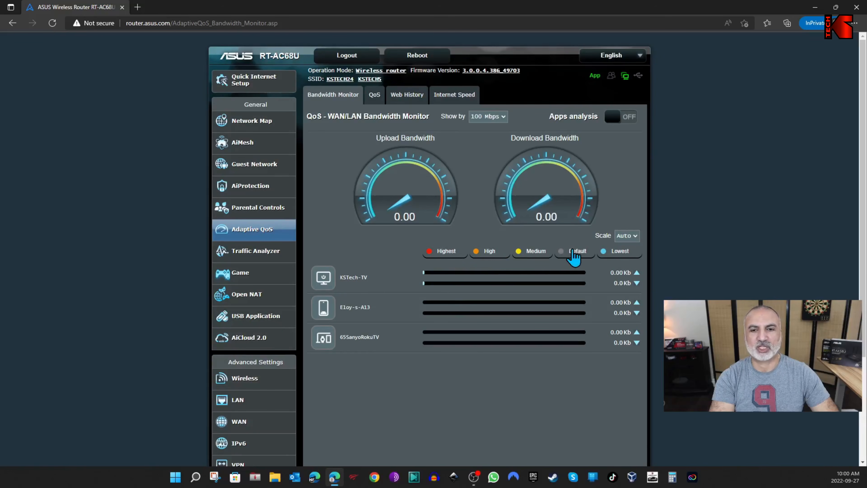
Step: Set the KSTech-TV rule's priority to Highest in the user-defined QoS rules, and apply the change
{"action": "left_click", "coordinate": [382, 99]}
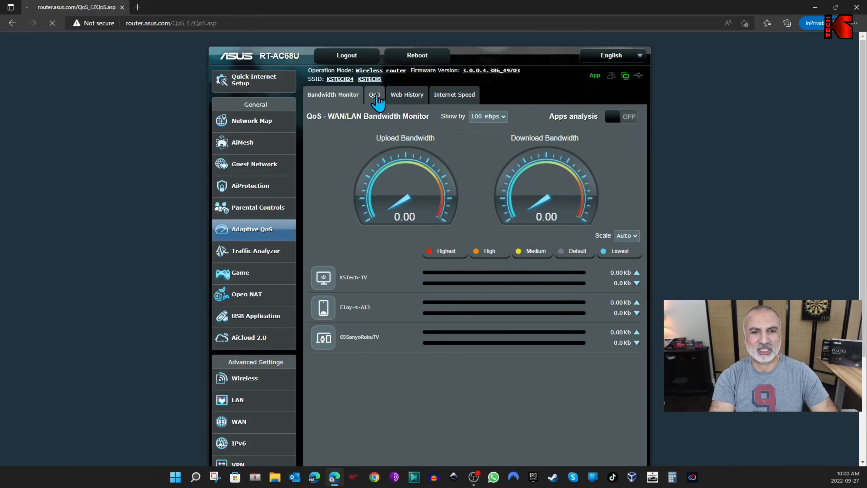
{"action": "left_click", "coordinate": [600, 118]}
{"action": "left_click", "coordinate": [595, 133]}
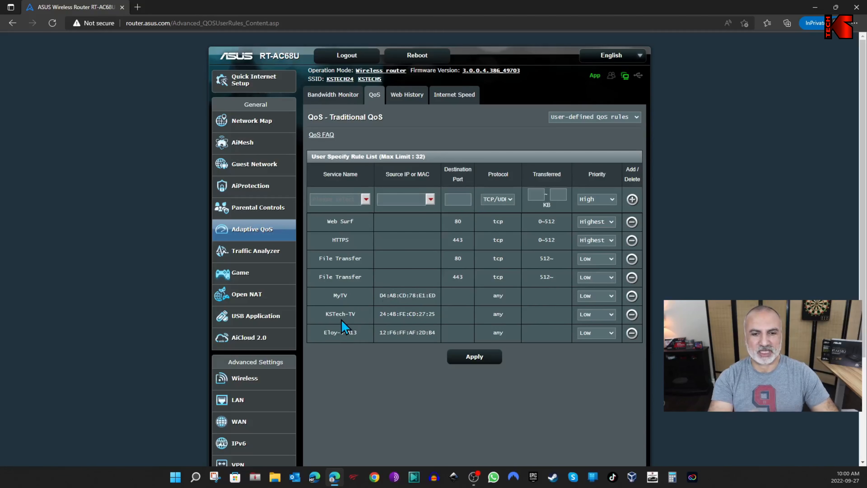
{"action": "left_click", "coordinate": [597, 315]}
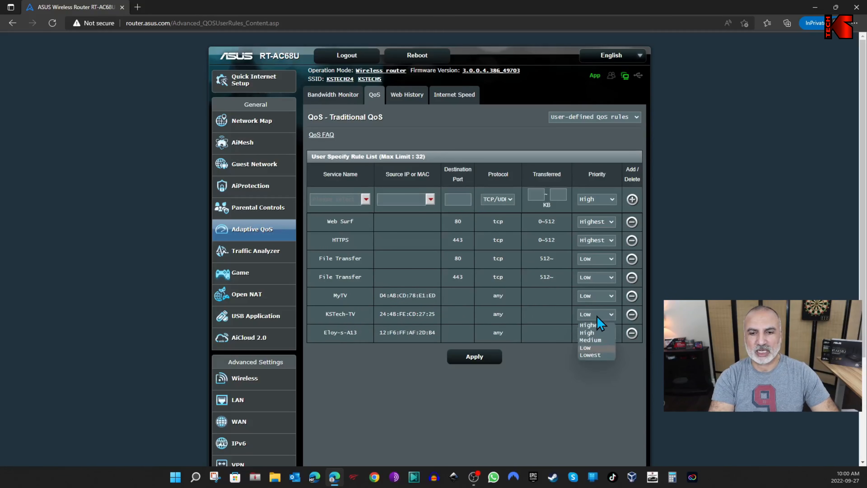
{"action": "left_click", "coordinate": [609, 333]}
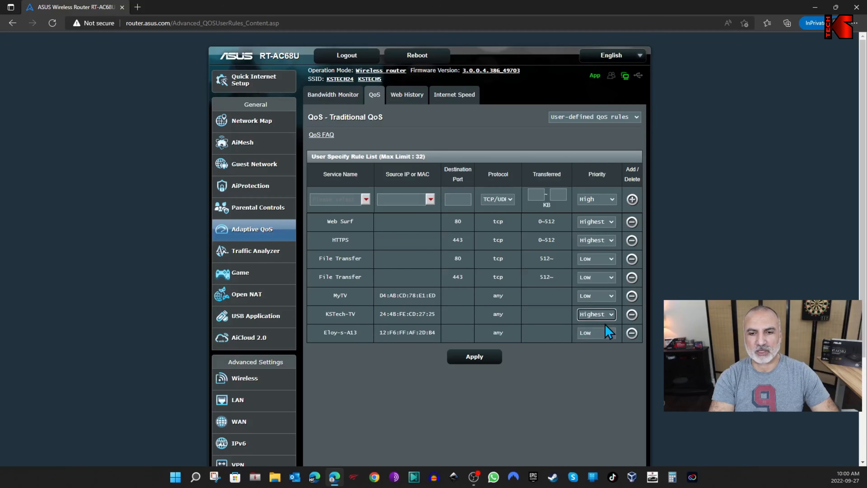
{"action": "left_click", "coordinate": [483, 358]}
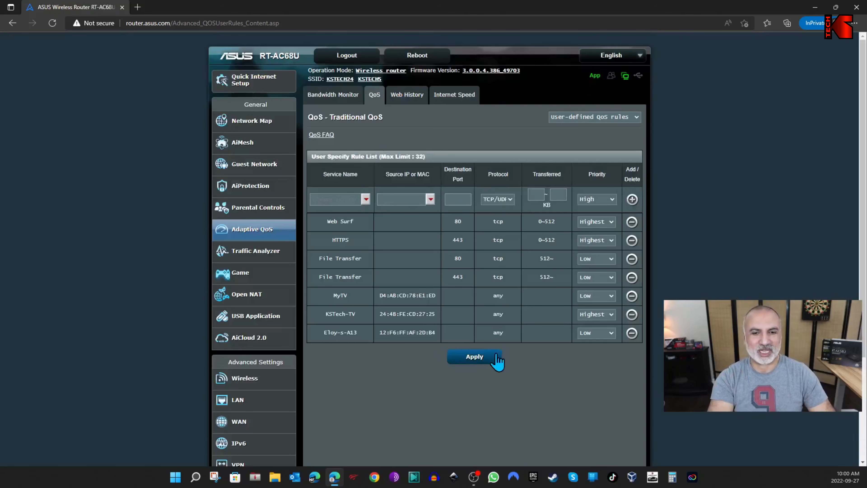
Step: In the Bandwidth Monitor, assign Medium priority to the A13 phone and Lowest priority to 65SanyoRokuTV, and apply the assignments
{"action": "left_click", "coordinate": [331, 99]}
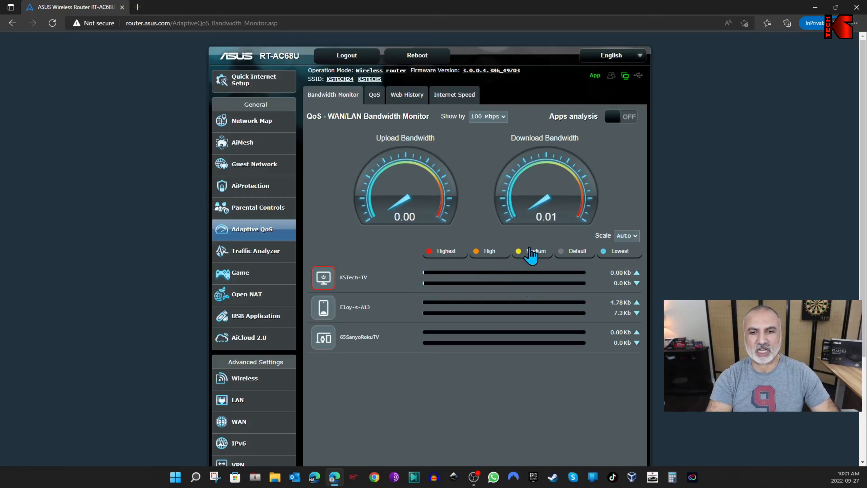
{"action": "left_click_drag", "start_coordinate": [533, 254], "coordinate": [344, 309]}
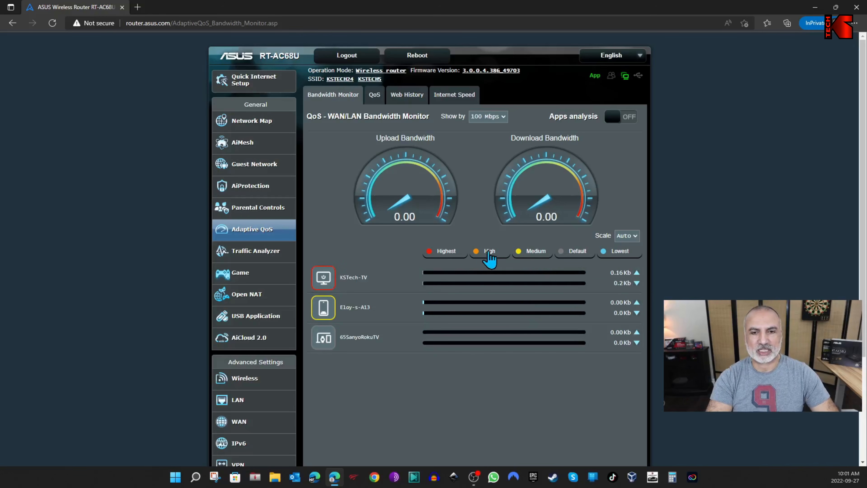
{"action": "left_click_drag", "start_coordinate": [611, 261], "coordinate": [358, 343]}
{"action": "scroll", "coordinate": [432, 393], "scroll_direction": "down", "scroll_amount": 3}
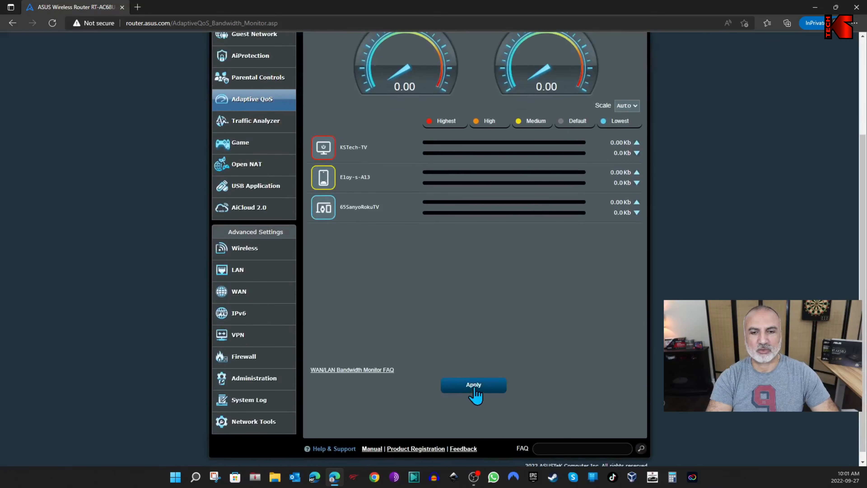
{"action": "left_click", "coordinate": [475, 389]}
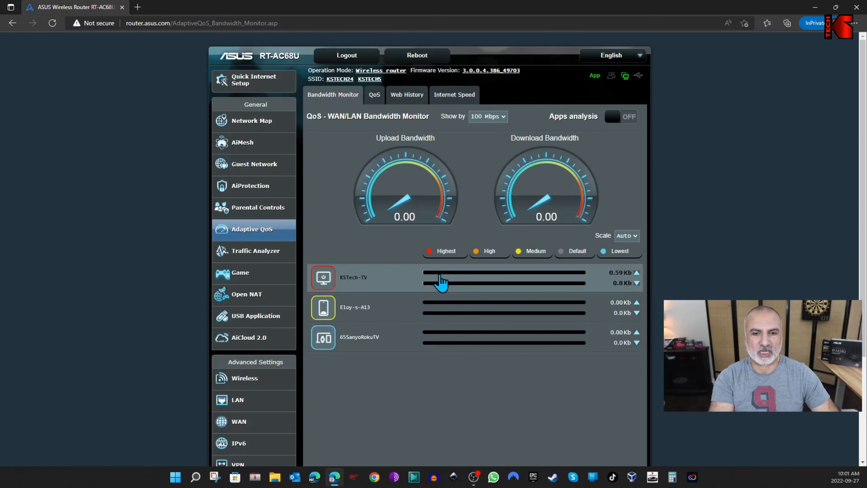
Step: Filter the monitored devices by Highest and by Medium priority, and show all devices again
{"action": "left_click", "coordinate": [442, 252]}
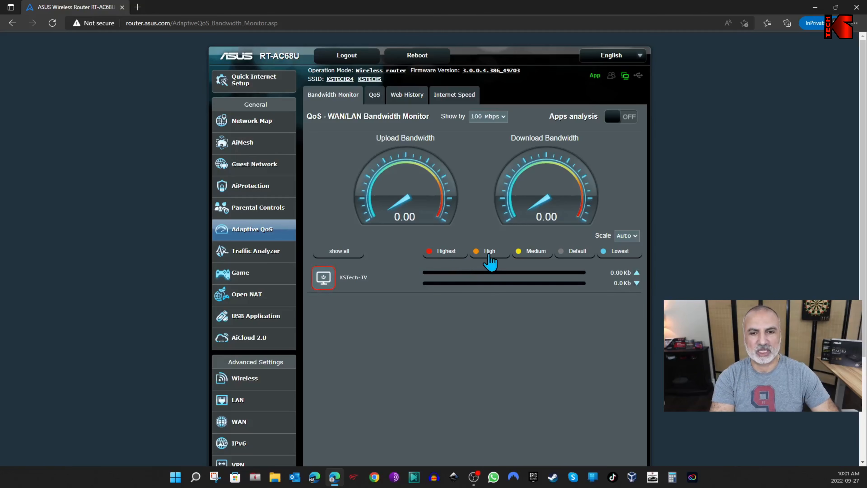
{"action": "left_click", "coordinate": [531, 253]}
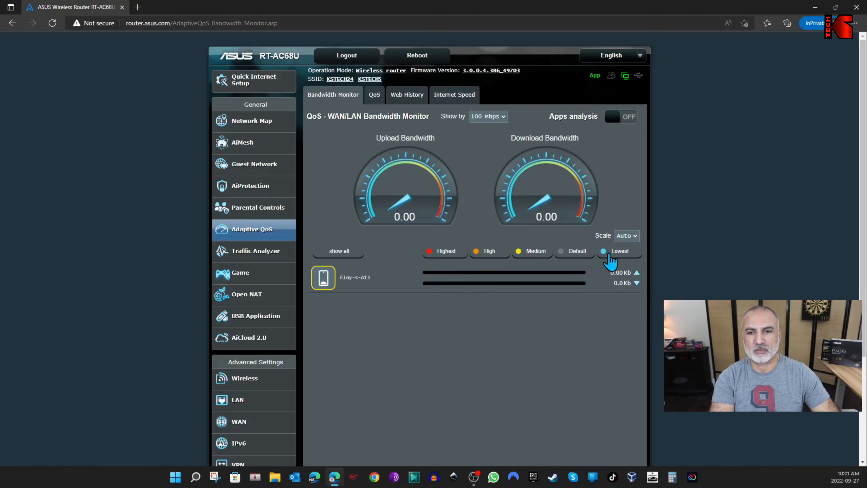
{"action": "left_click", "coordinate": [339, 252]}
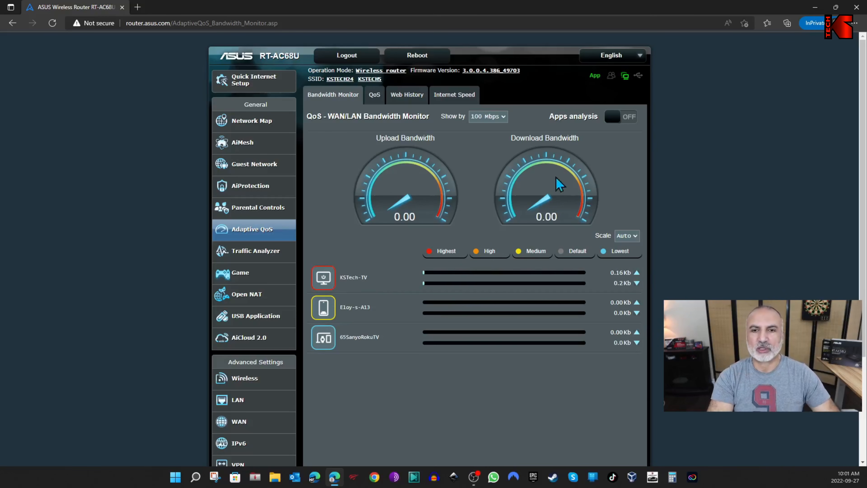
Step: Turn on Apps analysis in the Bandwidth Monitor, and examine the per-application traffic of KSTech-TV
{"action": "left_click", "coordinate": [613, 117]}
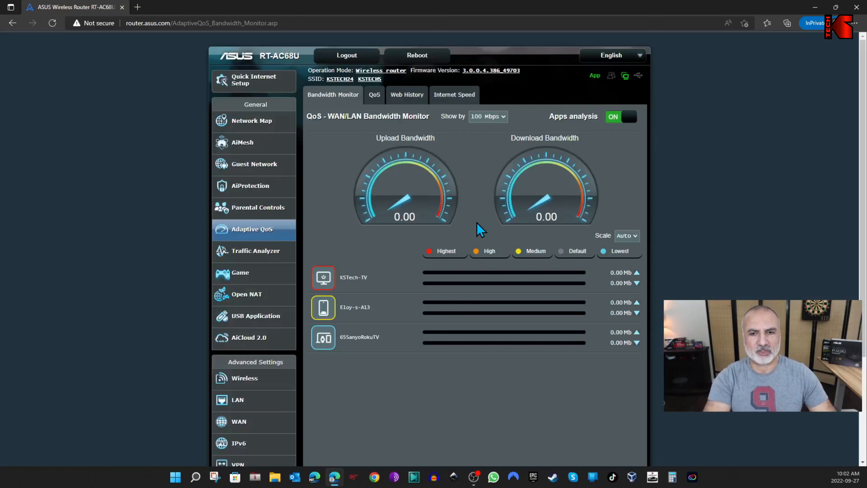
{"action": "left_click", "coordinate": [324, 278]}
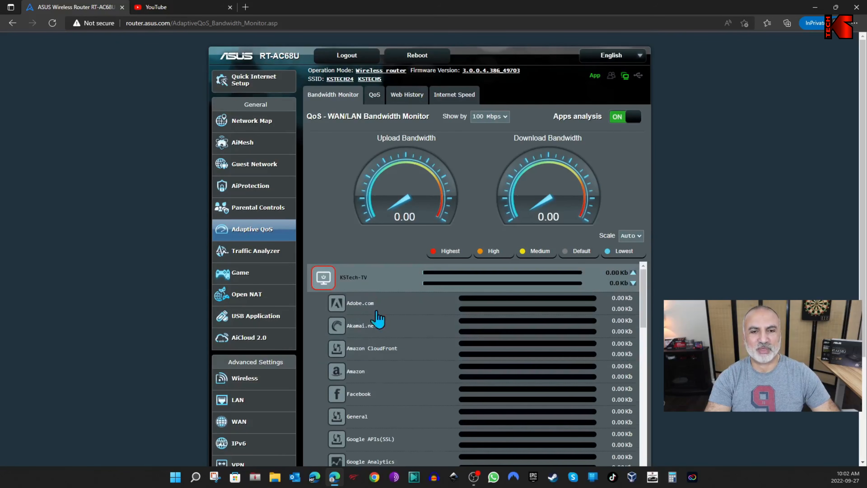
{"action": "scroll", "coordinate": [422, 378], "scroll_direction": "down", "scroll_amount": 10}
{"action": "scroll", "coordinate": [422, 379], "scroll_direction": "down", "scroll_amount": 3}
{"action": "scroll", "coordinate": [413, 388], "scroll_direction": "down", "scroll_amount": 3}
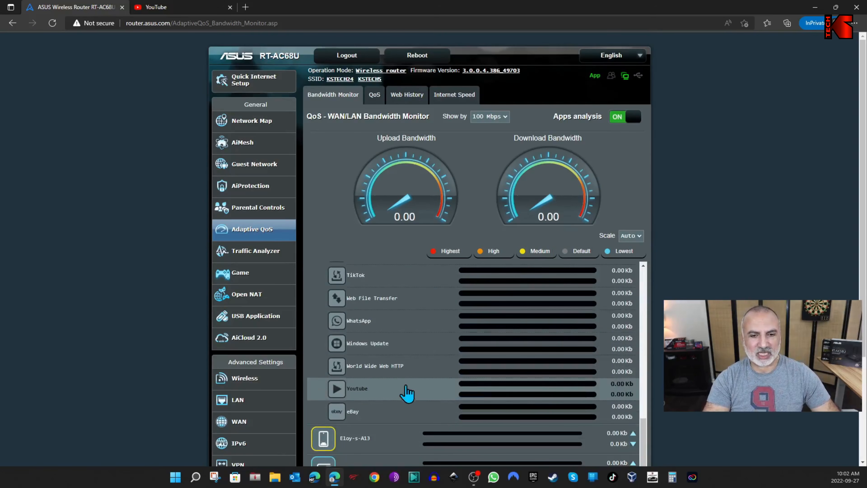
{"action": "scroll", "coordinate": [541, 276], "scroll_direction": "up", "scroll_amount": 10}
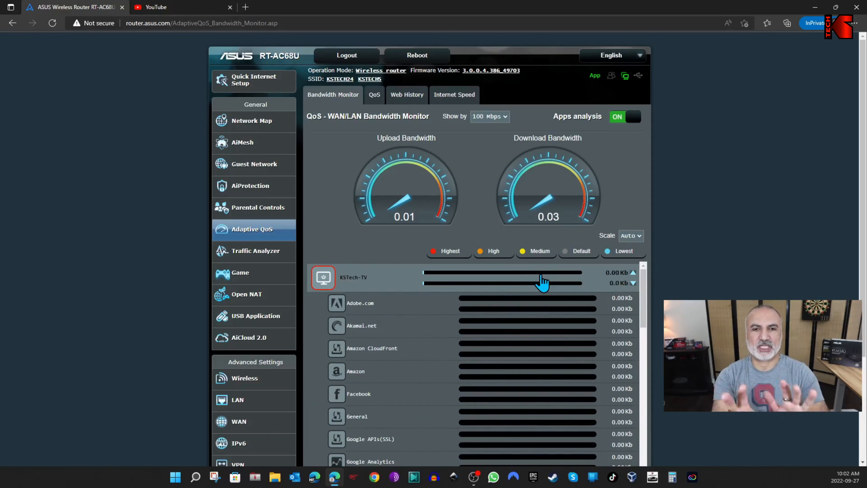
Step: Open the user-defined QoS rules, and browse the predefined services and online games available for a new rule
{"action": "left_click", "coordinate": [375, 96]}
{"action": "left_click", "coordinate": [603, 116]}
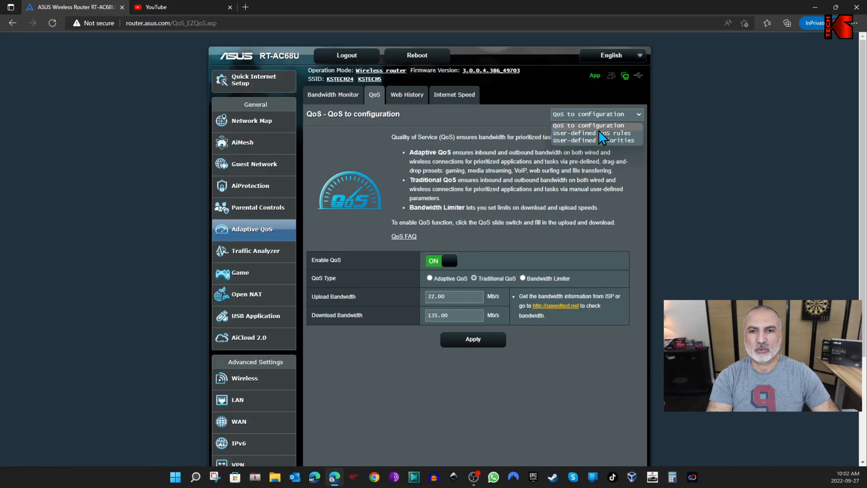
{"action": "left_click", "coordinate": [603, 139]}
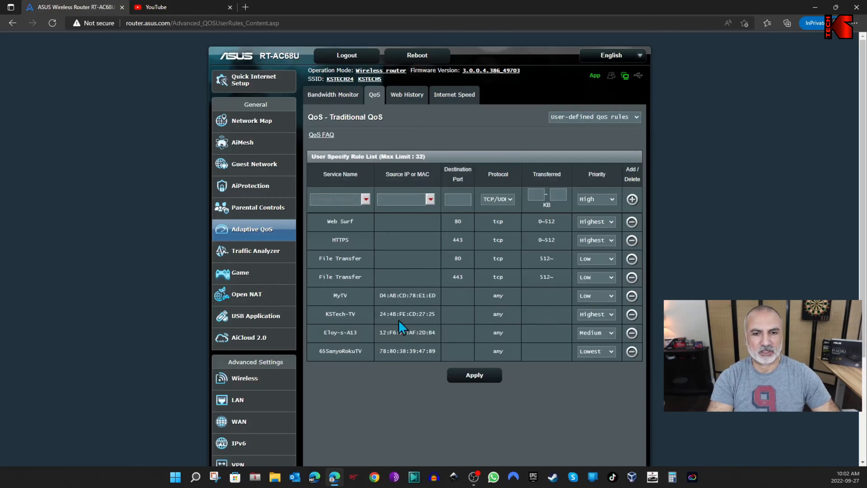
{"action": "left_click", "coordinate": [366, 200]}
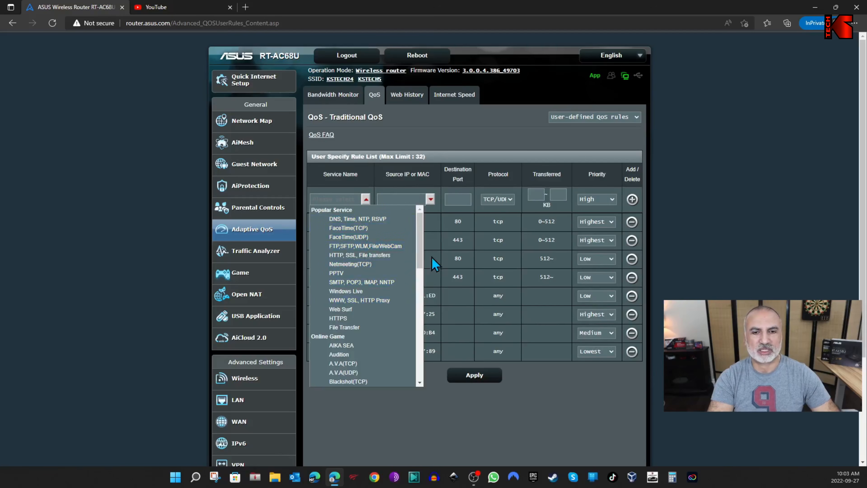
{"action": "mouse_move", "coordinate": [419, 252]}
{"action": "left_mouse_down"}
{"action": "mouse_move", "coordinate": [418, 270]}
{"action": "mouse_move", "coordinate": [420, 257]}
{"action": "left_mouse_up"}
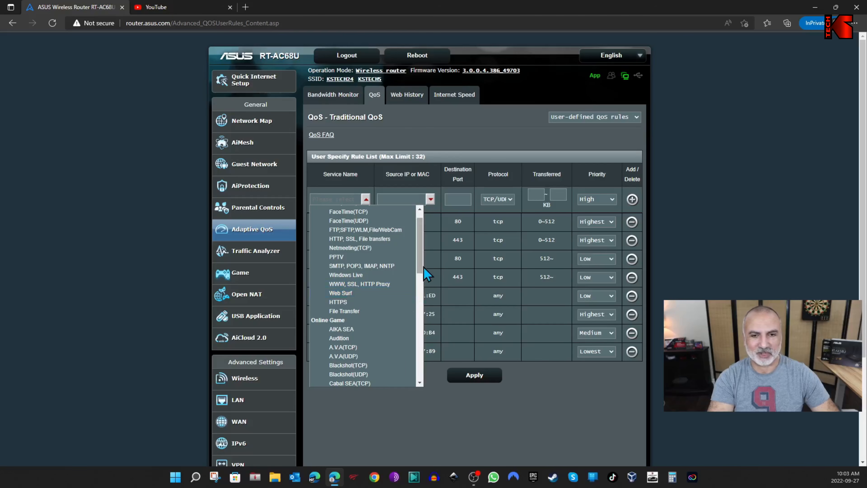
{"action": "mouse_move", "coordinate": [419, 263]}
{"action": "left_mouse_down"}
{"action": "mouse_move", "coordinate": [418, 372]}
{"action": "mouse_move", "coordinate": [418, 248]}
{"action": "left_mouse_up"}
{"action": "left_click", "coordinate": [334, 199]}
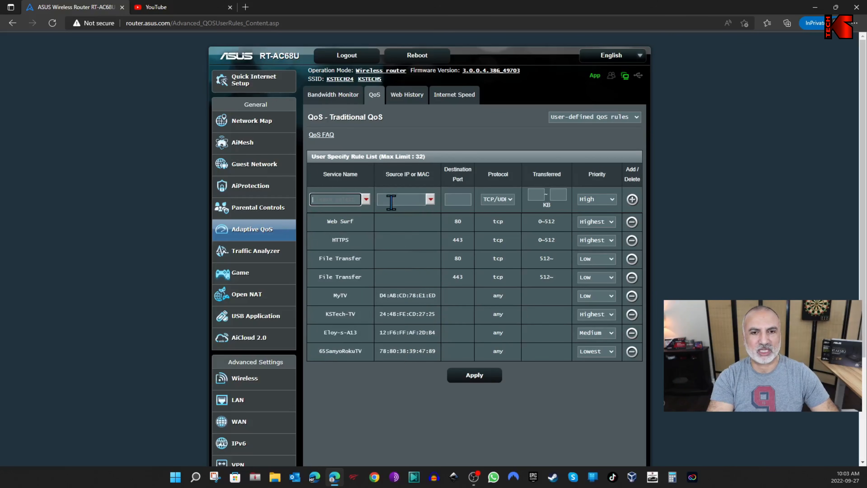
Step: Add TCP/UDP rules for source 192.168.1.* with High priority and 192.168.1.10 with Medium priority, and apply the rule list
{"action": "left_click", "coordinate": [400, 200]}
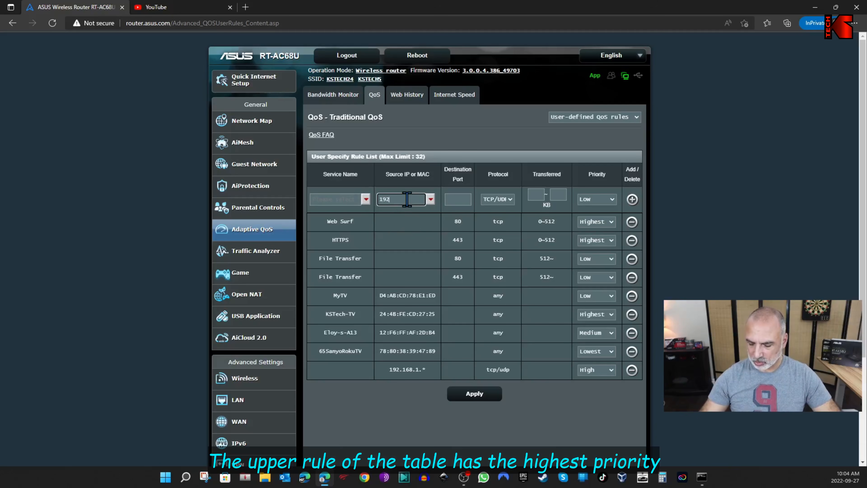
{"action": "type", "text": ".168"}
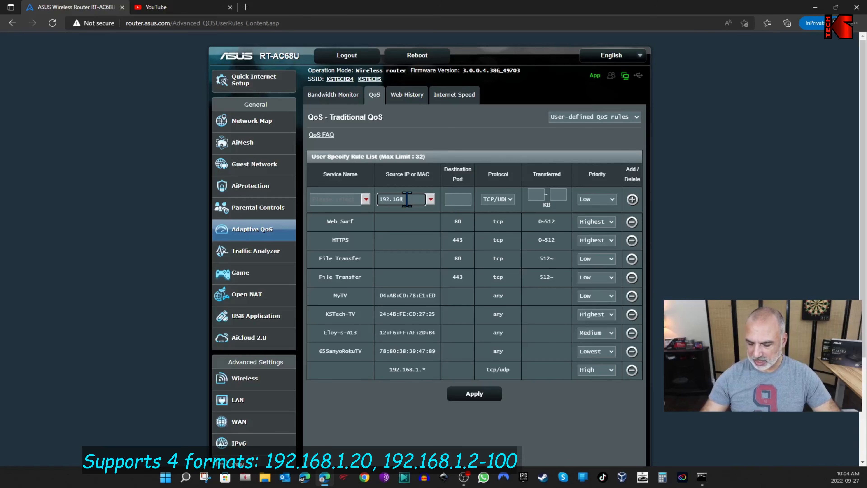
{"action": "type", "text": ".1.10"}
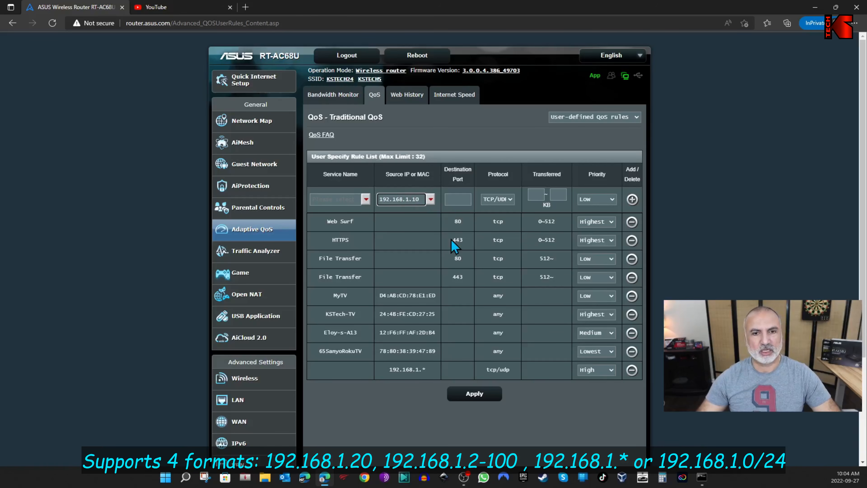
{"action": "left_click", "coordinate": [598, 200]}
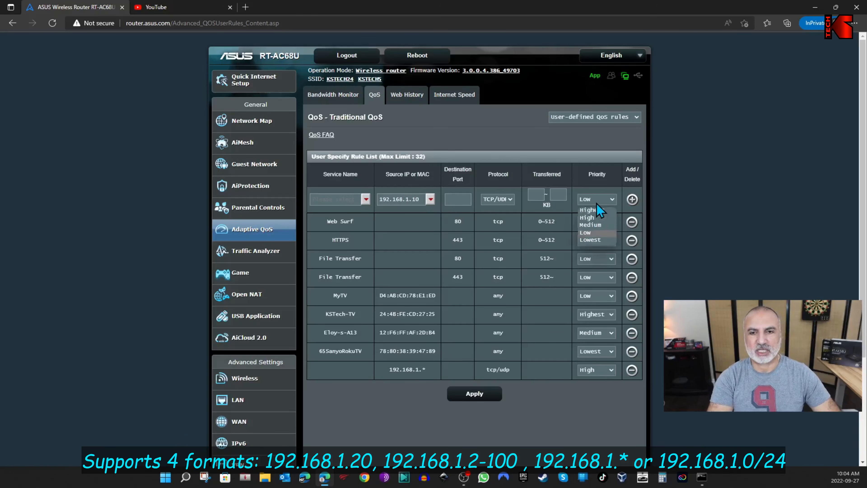
{"action": "left_click", "coordinate": [601, 227]}
{"action": "left_click", "coordinate": [633, 199]}
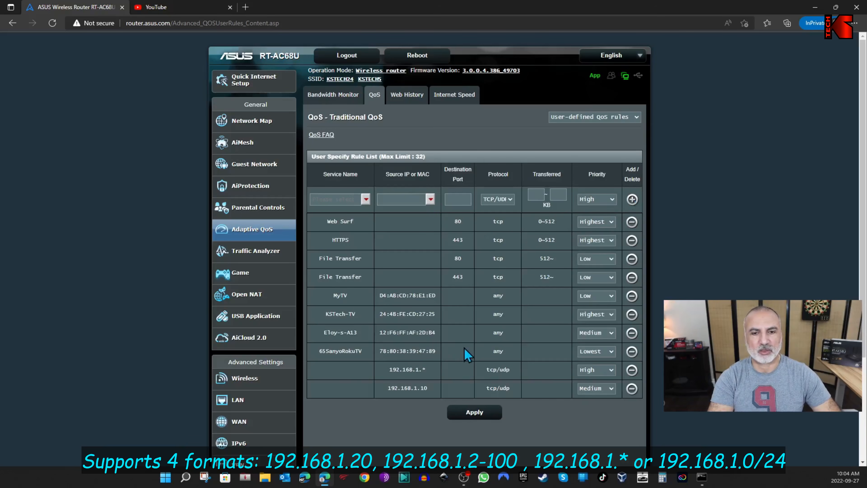
{"action": "left_click", "coordinate": [473, 413]}
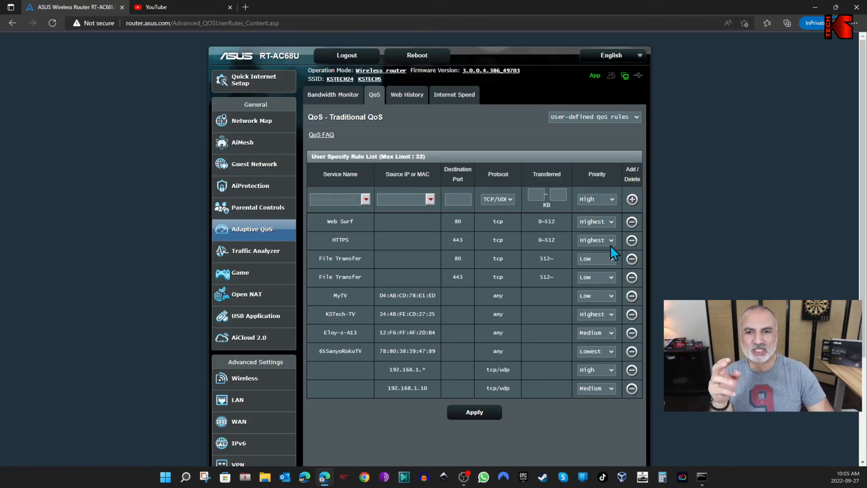
Step: Open the user-defined priorities, keep the Low upload priority's minimum reserved bandwidth at 3%, and apply the rate limits
{"action": "left_click", "coordinate": [578, 117]}
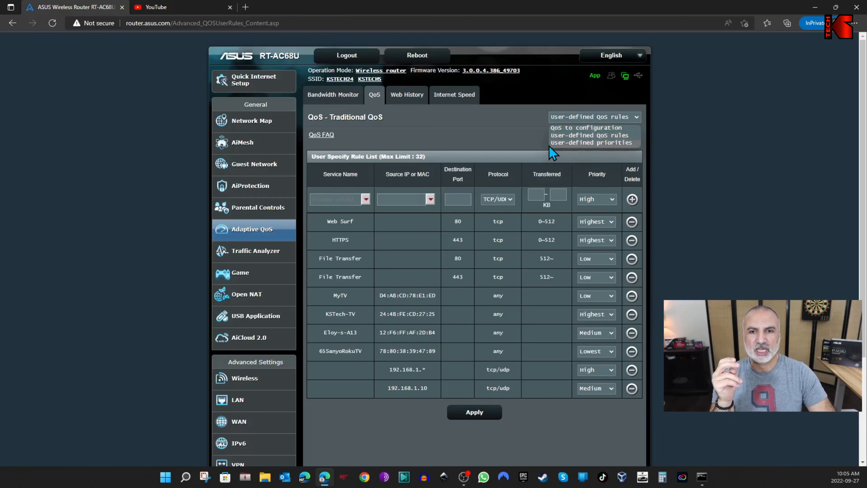
{"action": "left_click", "coordinate": [585, 142]}
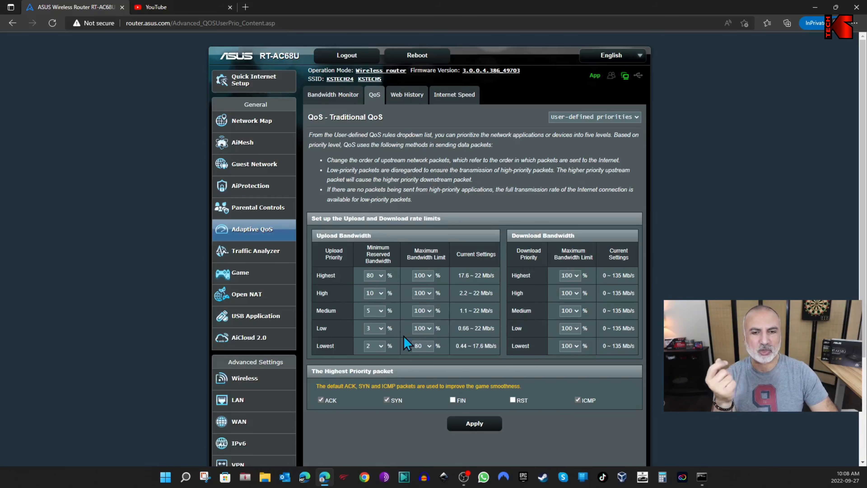
{"action": "left_click", "coordinate": [381, 328]}
{"action": "left_click", "coordinate": [385, 329]}
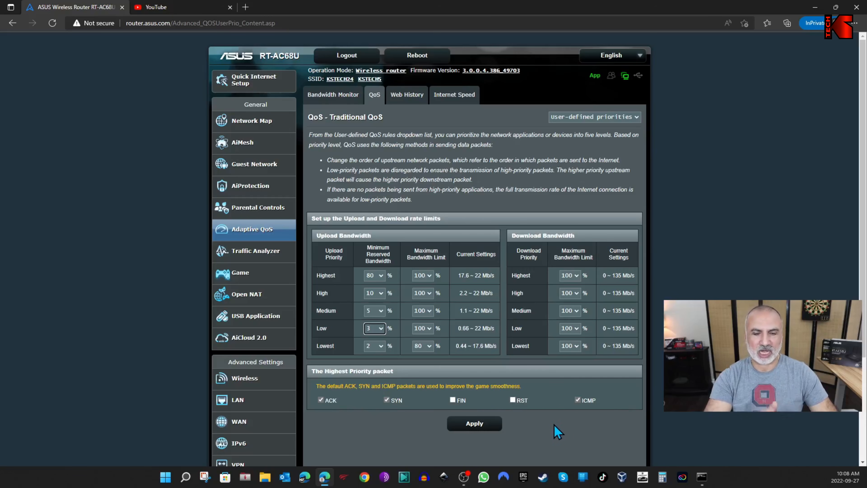
{"action": "left_click", "coordinate": [476, 431]}
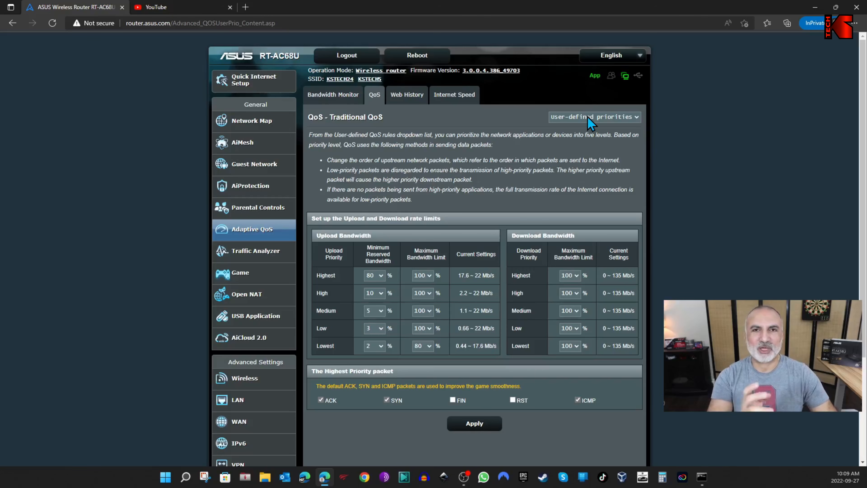
Step: Return to the main QoS configuration with the QoS type selection
{"action": "left_click", "coordinate": [588, 118]}
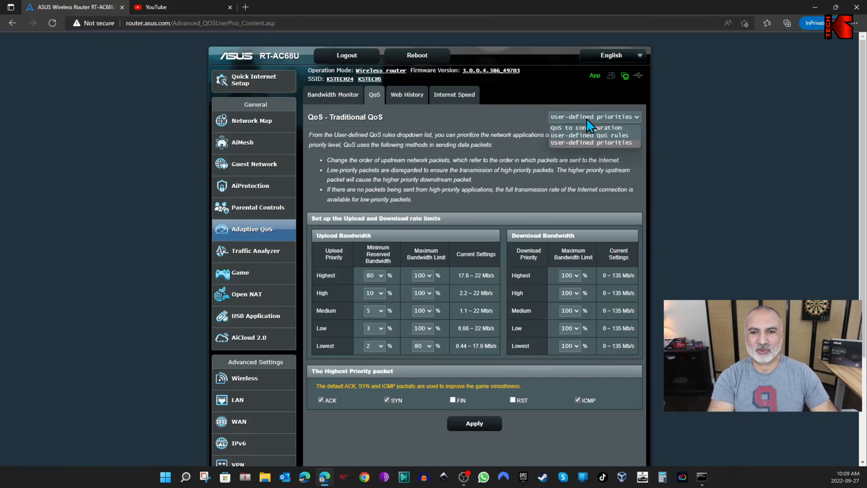
{"action": "left_click", "coordinate": [579, 129]}
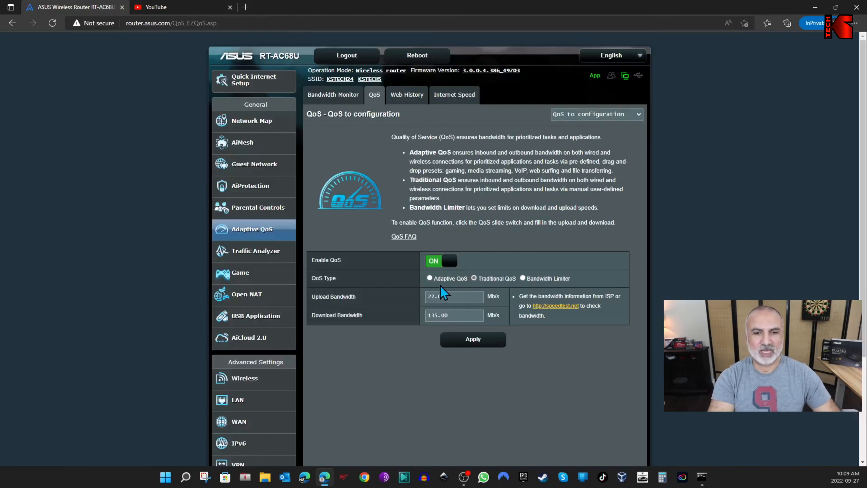
Step: Set the QoS type to Bandwidth Limiter, limit KSTech-TV to 60 Mb/s download and 10 Mb/s upload, and apply the client list
{"action": "left_click", "coordinate": [523, 279]}
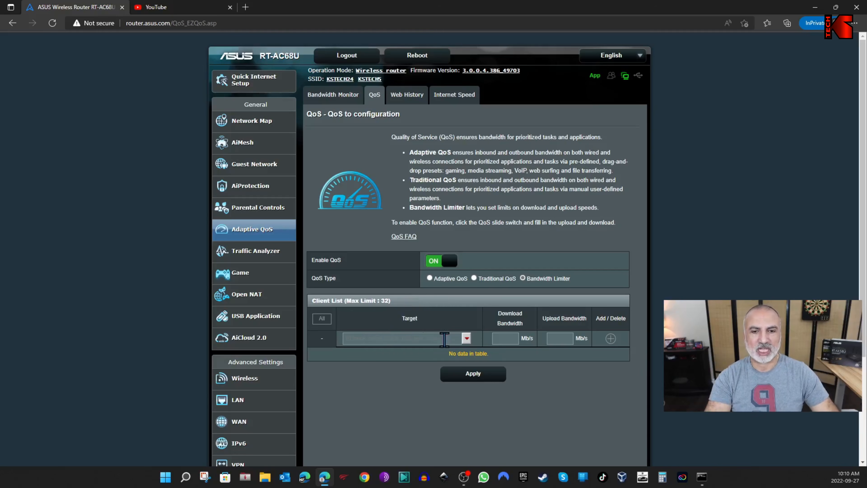
{"action": "left_click", "coordinate": [466, 338]}
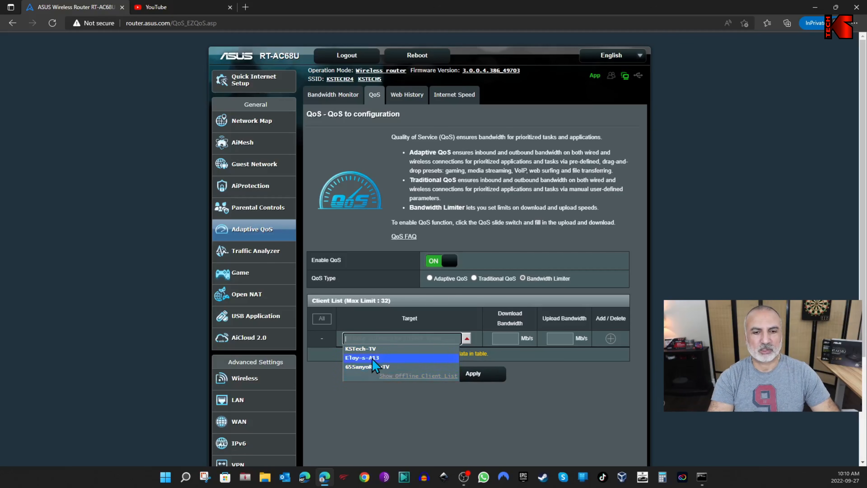
{"action": "left_click", "coordinate": [365, 349]}
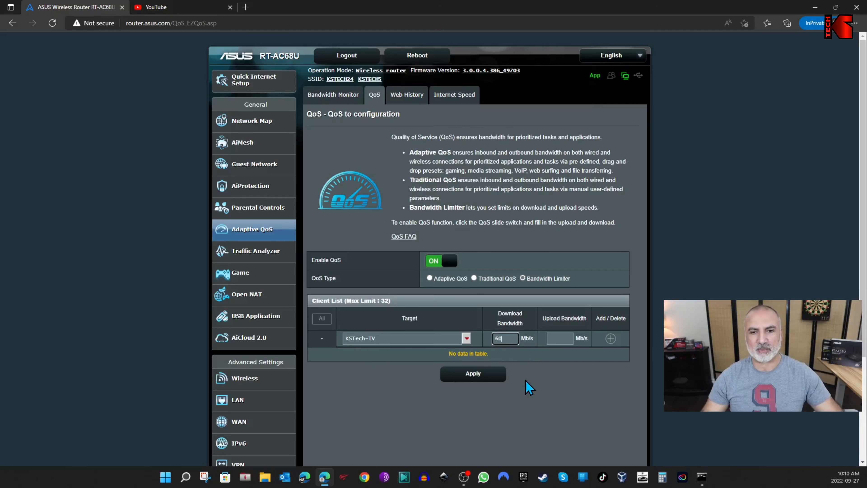
{"action": "left_click", "coordinate": [561, 338]}
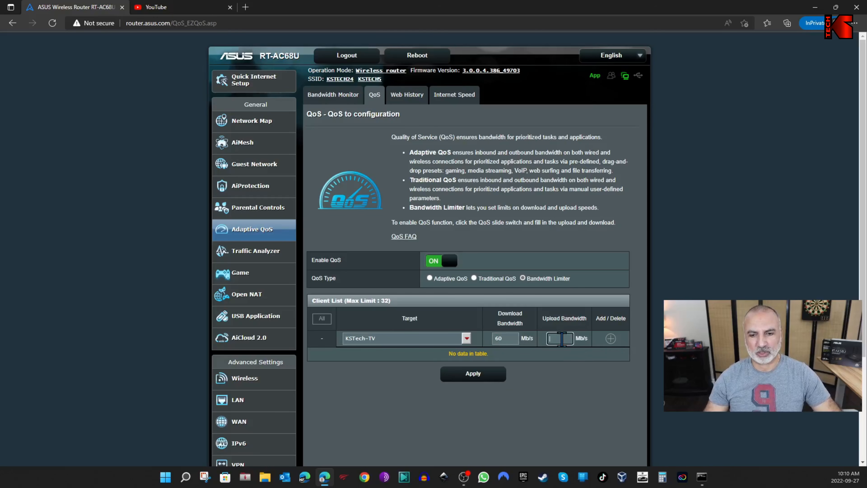
{"action": "left_click", "coordinate": [610, 339]}
{"action": "left_click", "coordinate": [470, 385]}
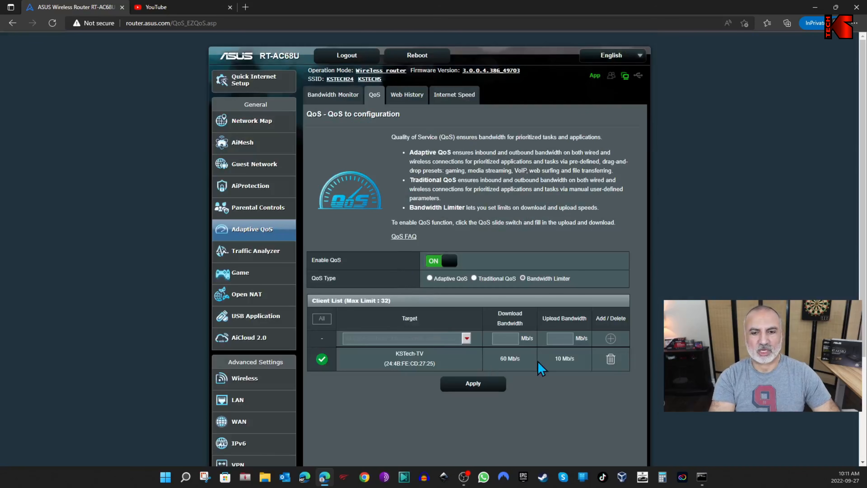
Step: Run an internet speed test on fast.com in a new browser tab and show the detailed latency and upload information
{"action": "left_click", "coordinate": [245, 7]}
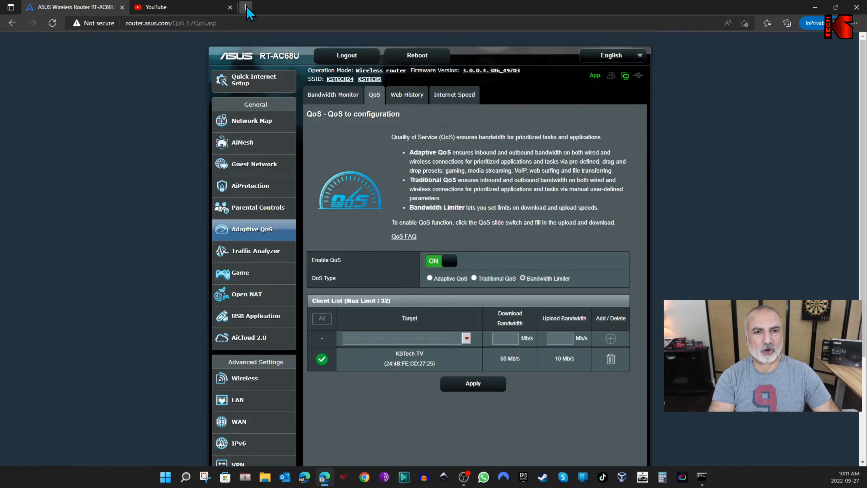
{"action": "type", "text": "fast"}
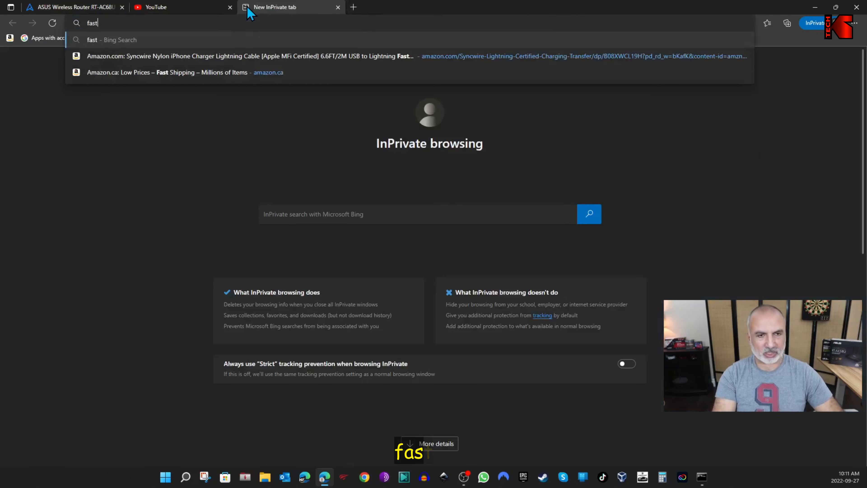
{"action": "type", "text": ".com"}
{"action": "key", "text": "Return"}
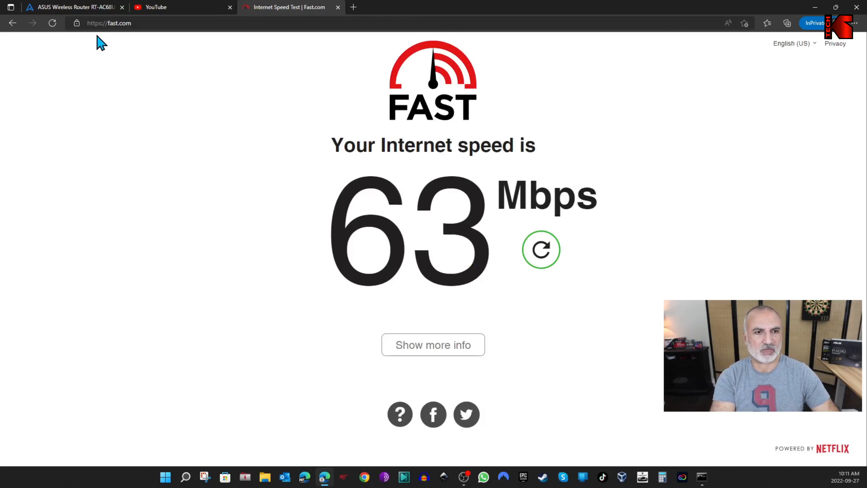
{"action": "left_click", "coordinate": [433, 351]}
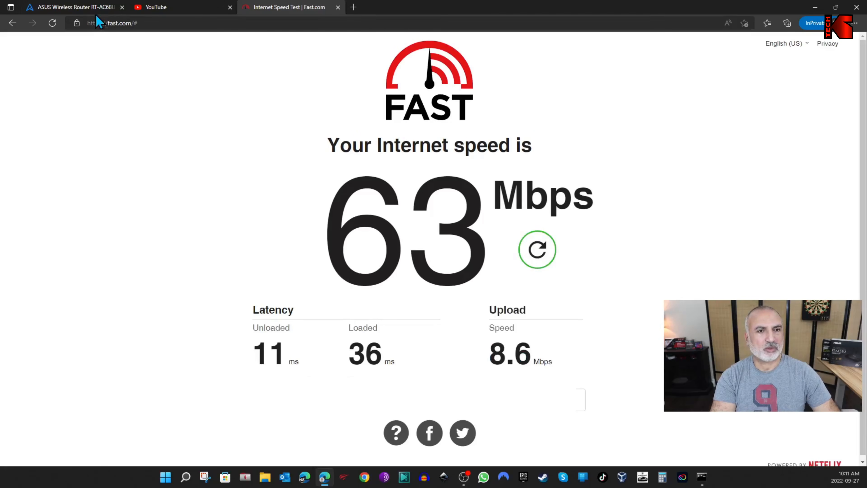
Step: Return to the router's QoS configuration, delete the KSTech-TV bandwidth limit, and apply the client list
{"action": "left_click", "coordinate": [89, 8]}
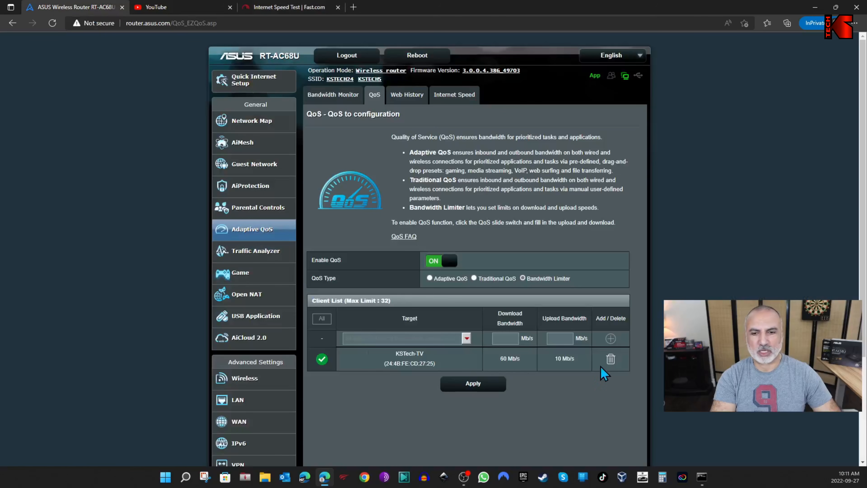
{"action": "left_click", "coordinate": [611, 359]}
{"action": "left_click", "coordinate": [478, 375]}
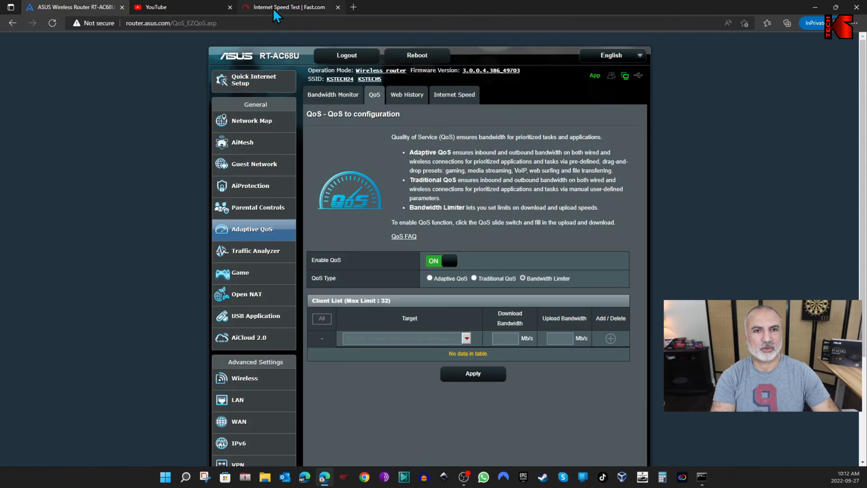
Step: Rerun the fast.com speed test to measure the connection without the bandwidth limit
{"action": "left_click", "coordinate": [276, 10]}
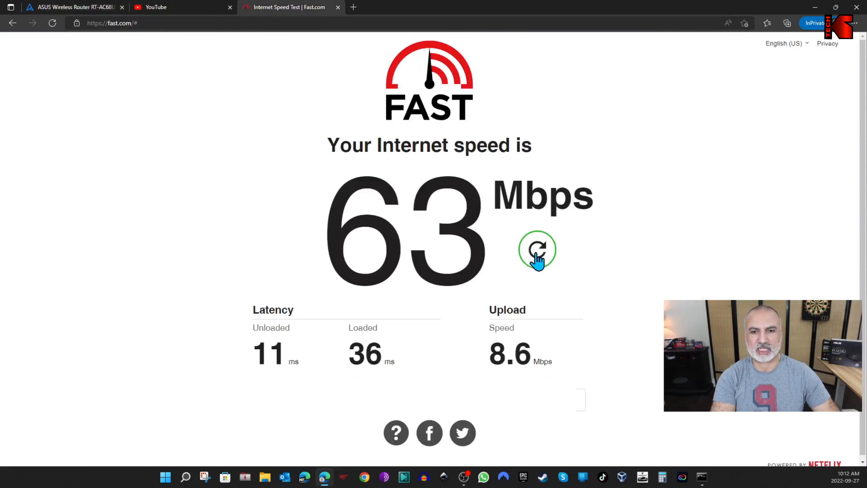
{"action": "left_click", "coordinate": [537, 250]}
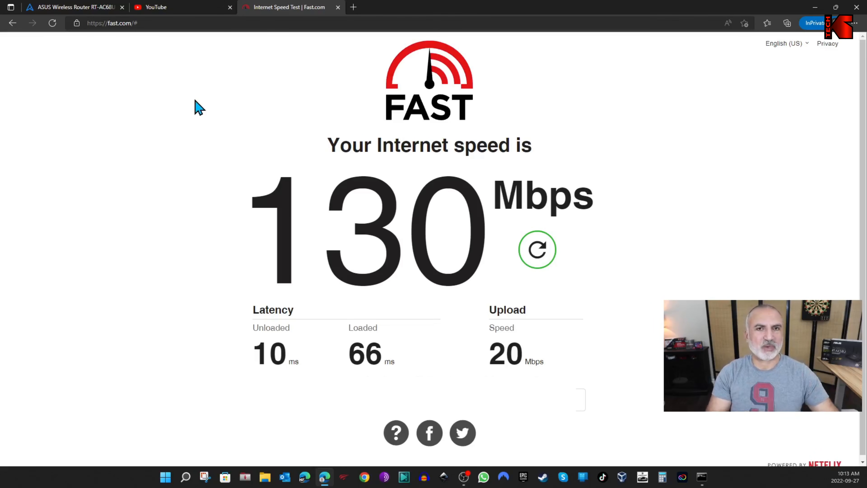
Step: Go back to the router settings, open Web History, and turn on the recording of clients' web surfing
{"action": "left_click", "coordinate": [74, 10]}
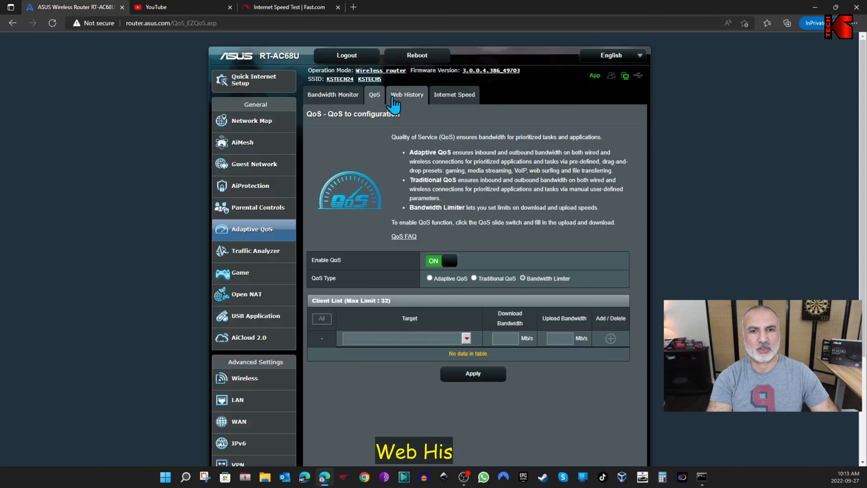
{"action": "left_click", "coordinate": [405, 99]}
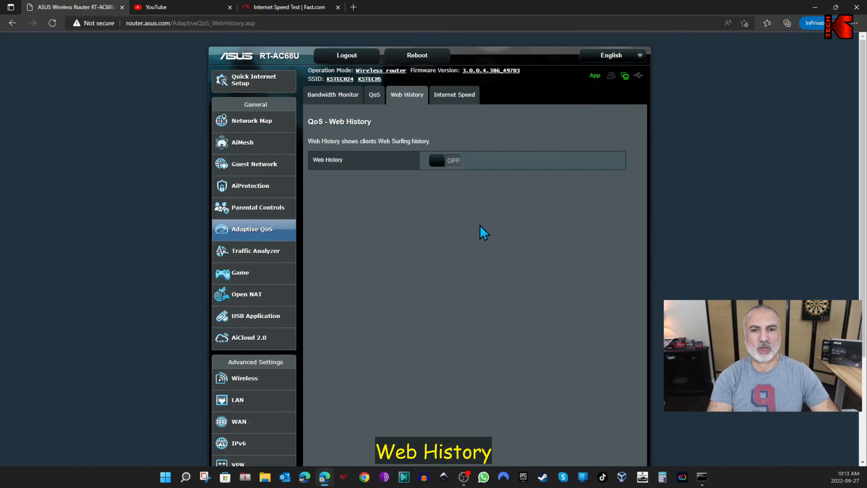
{"action": "left_click", "coordinate": [439, 163]}
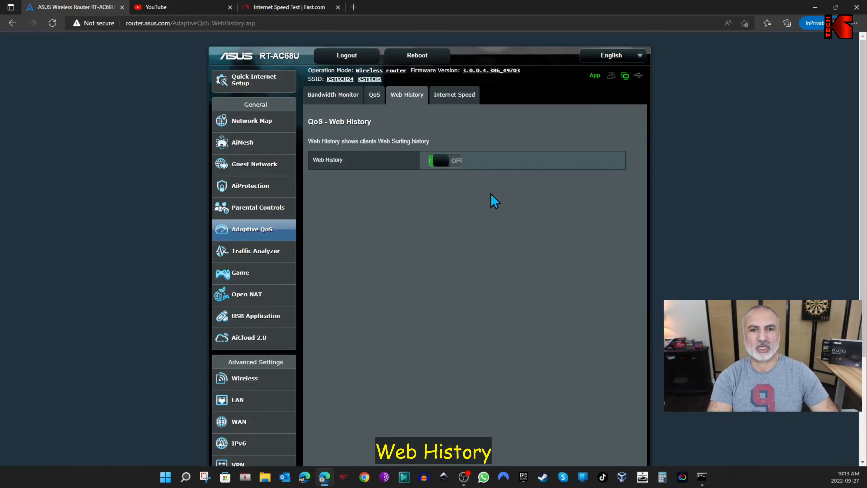